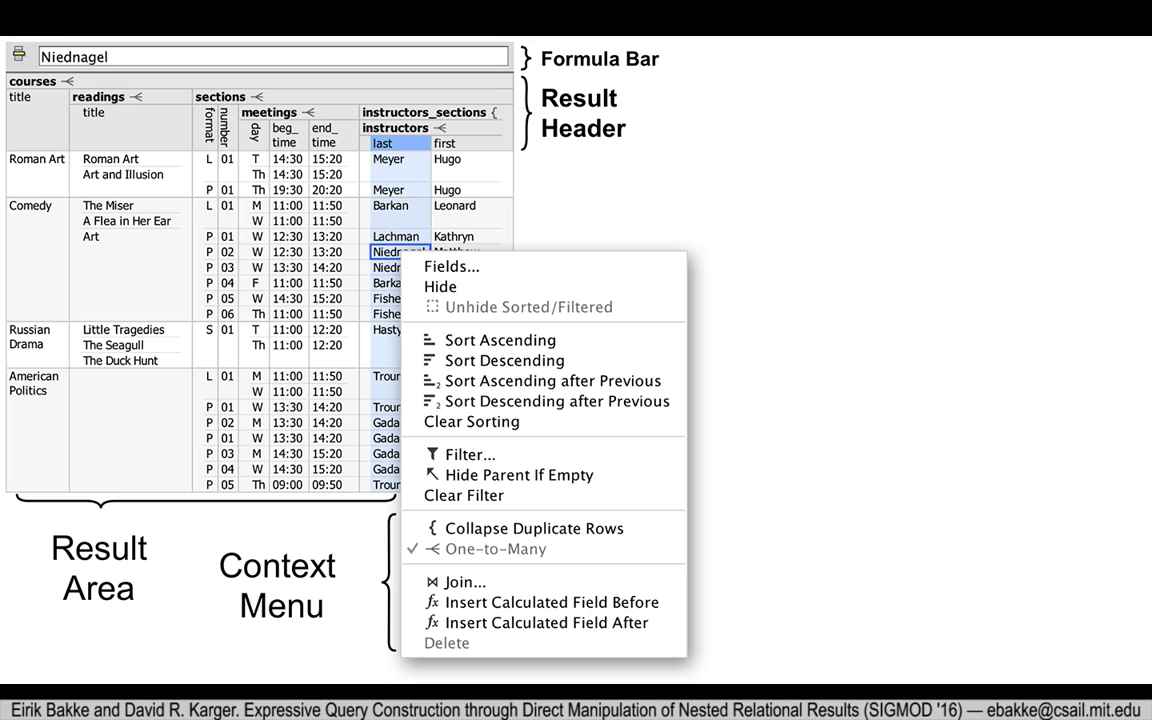
Step: Step through the field selector and filter popup callouts to the Visual Query Model feature list with the Demo! callout
key("Right")
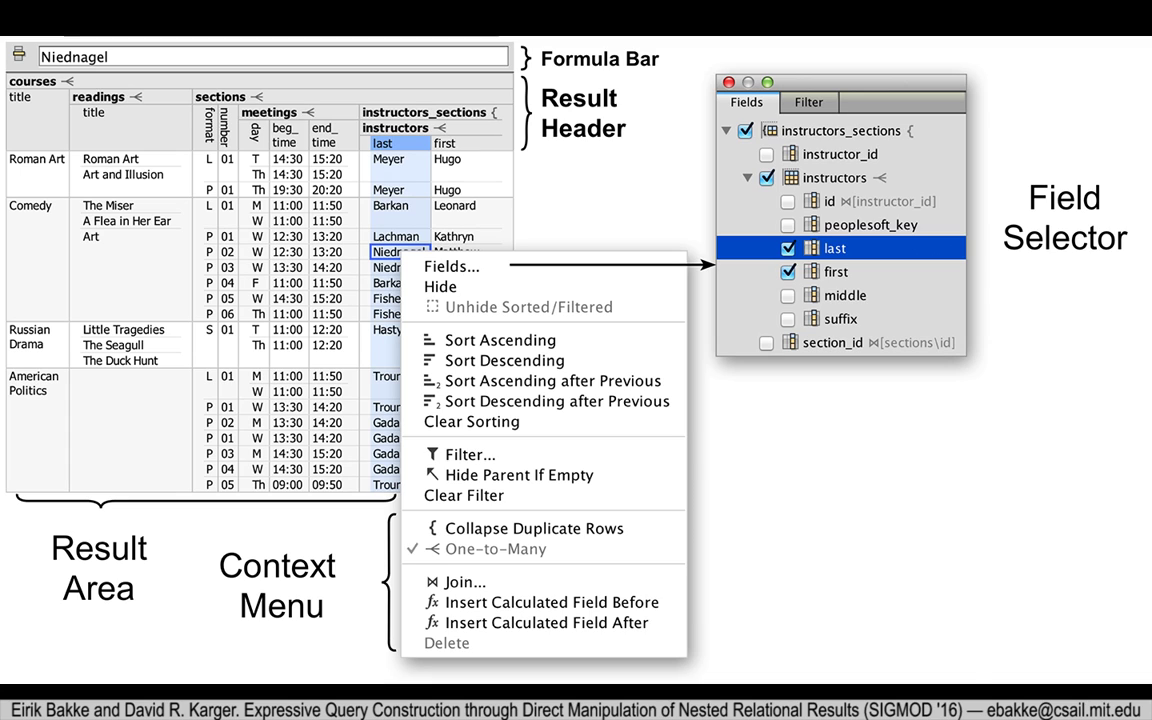
key("Right")
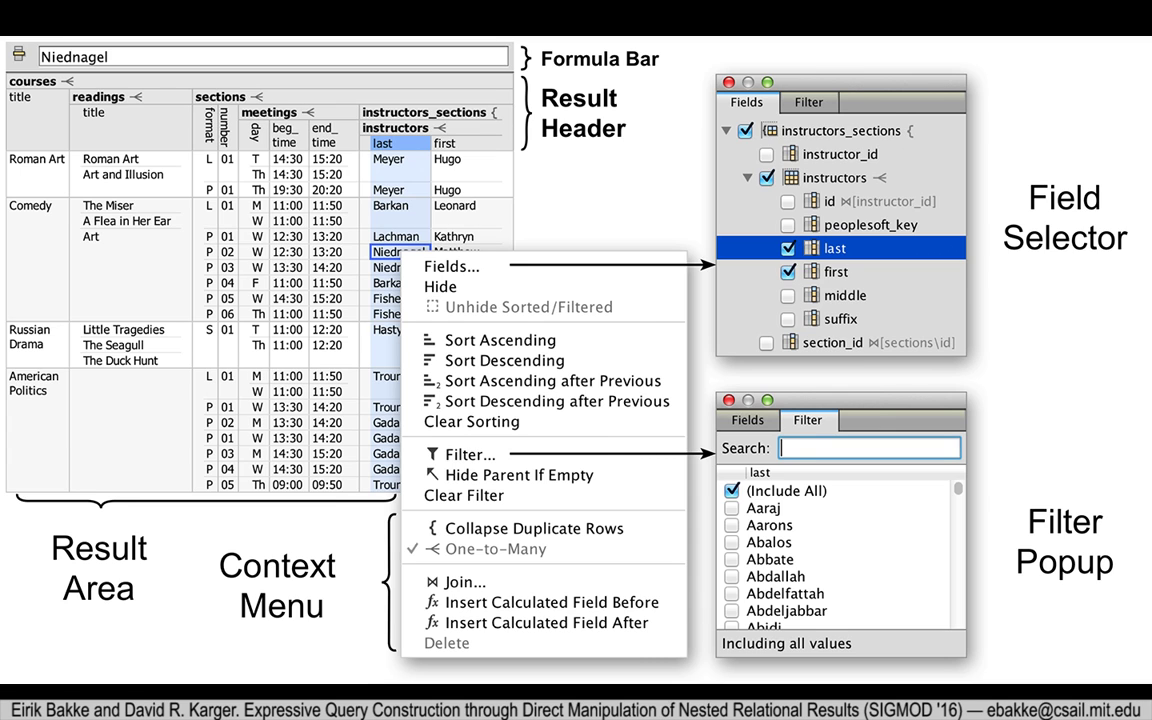
key("Right")
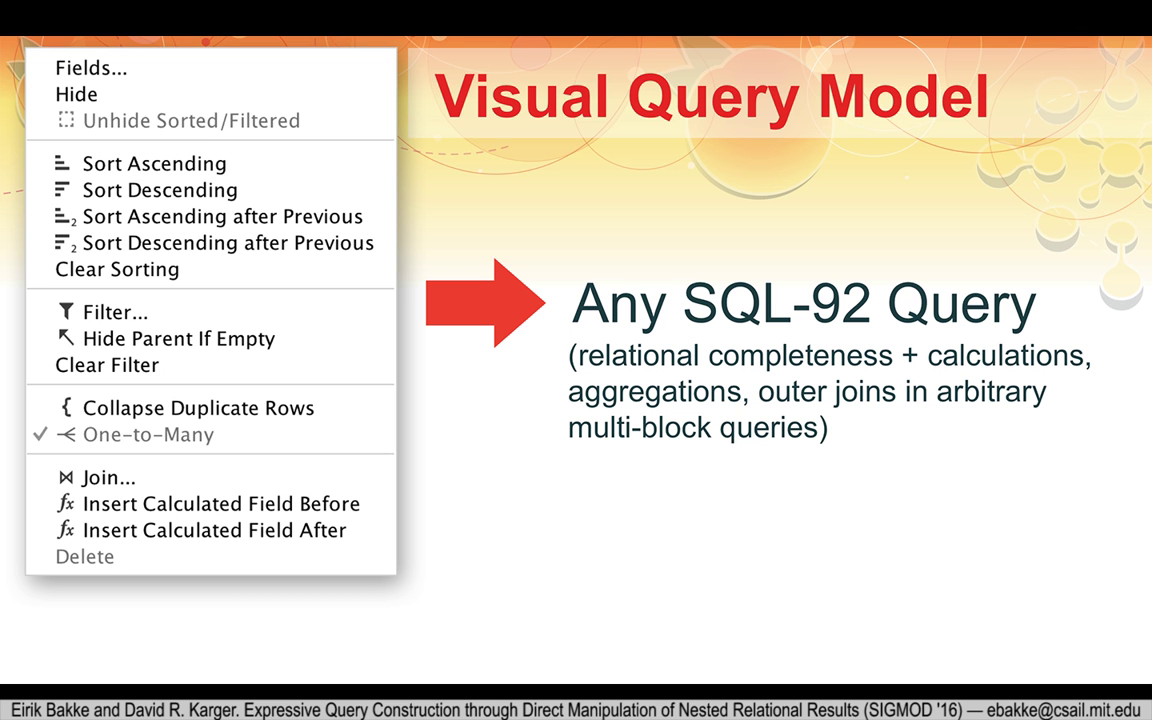
key("Right")
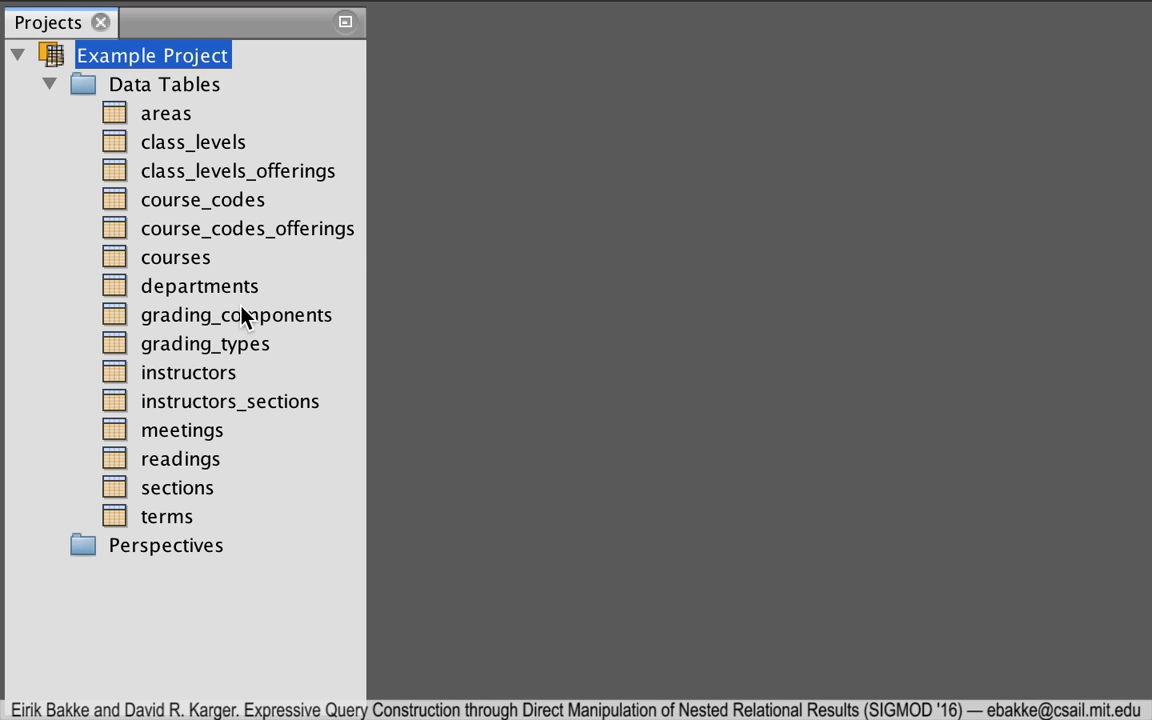
Step: Create a perspective from the courses table and open it full-width
right_click(174, 258)
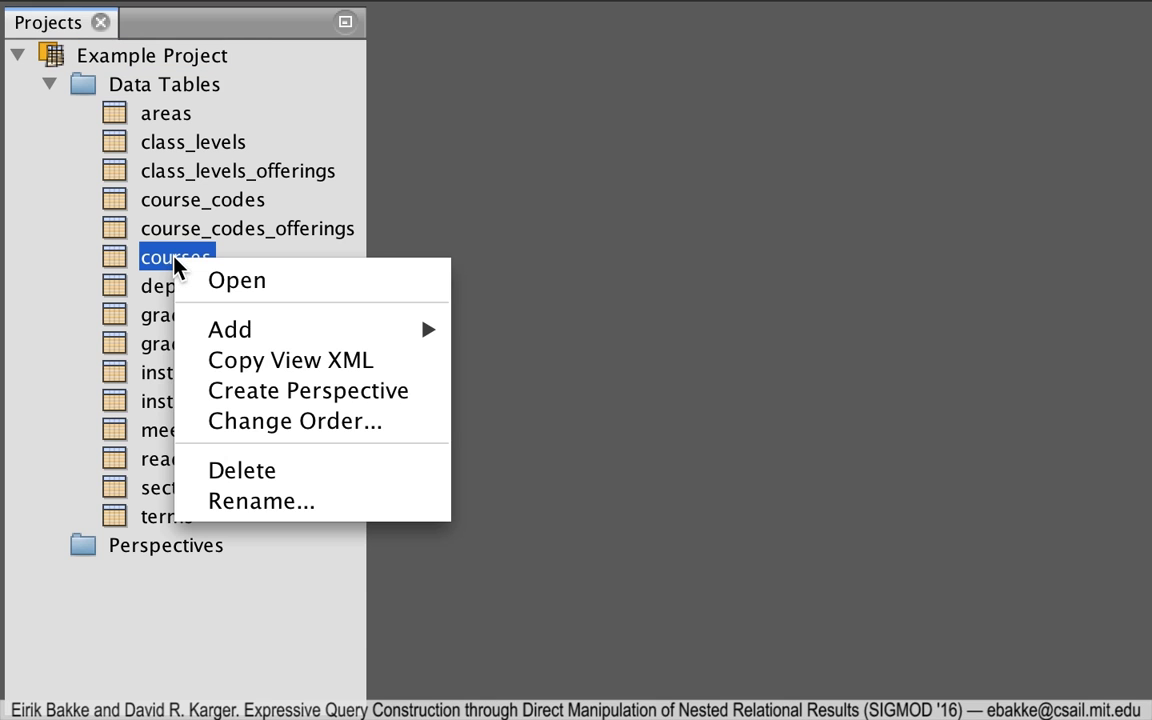
left_click(278, 389)
double_click(190, 572)
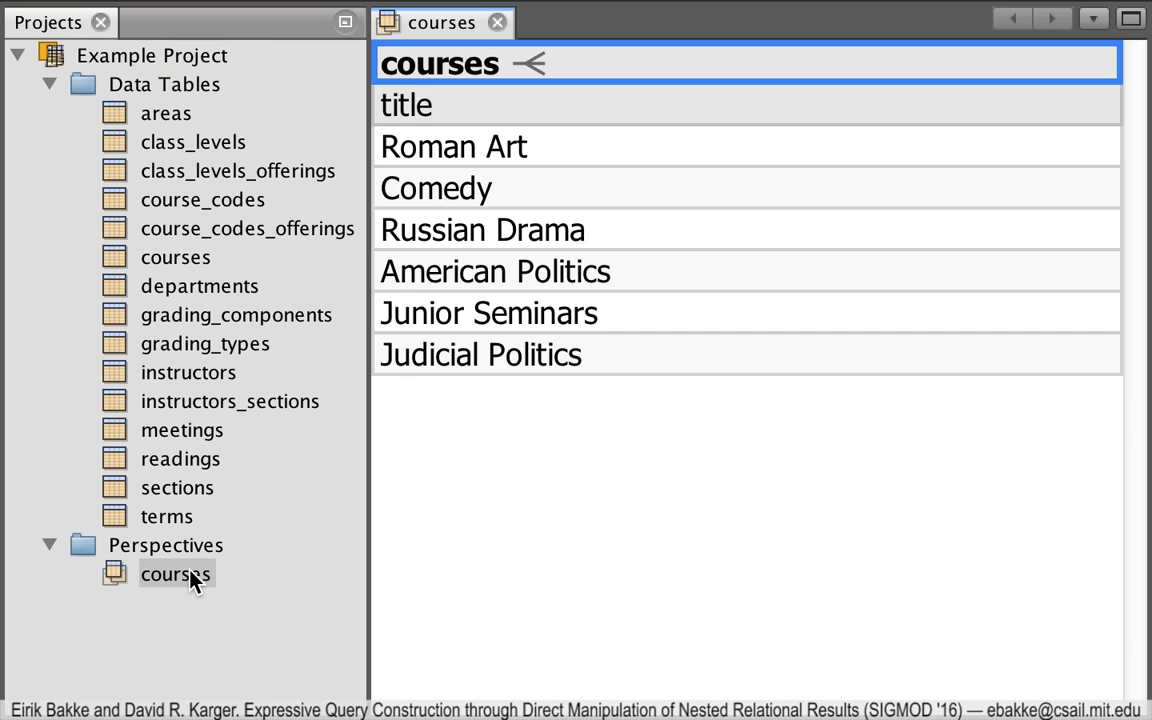
left_click(100, 22)
Step: Add the id, area_id, max_enroll and exam_type fields to the courses table
left_click(290, 285)
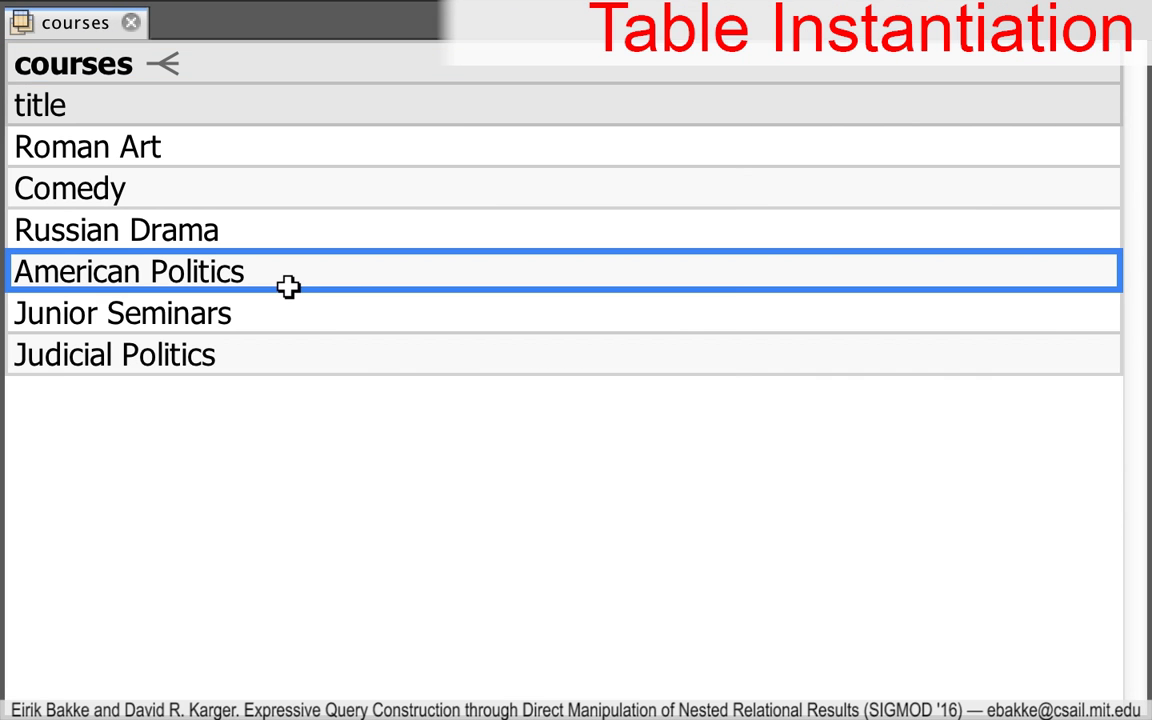
right_click(287, 285)
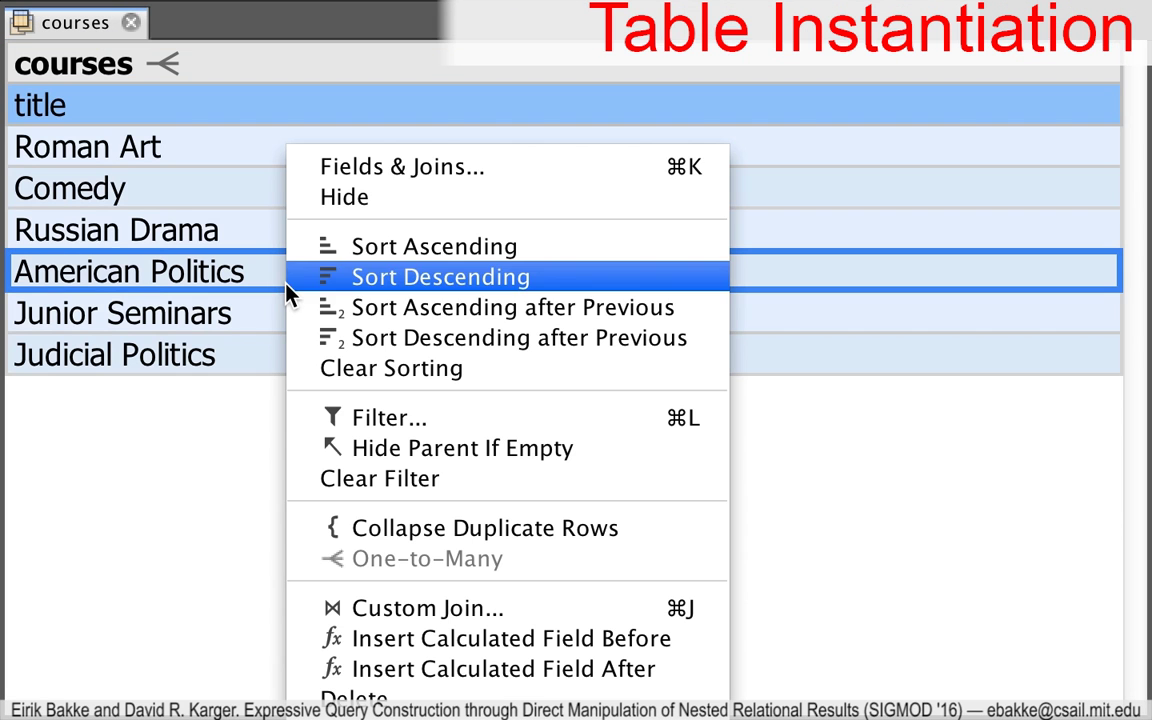
left_click(341, 176)
left_click(726, 256)
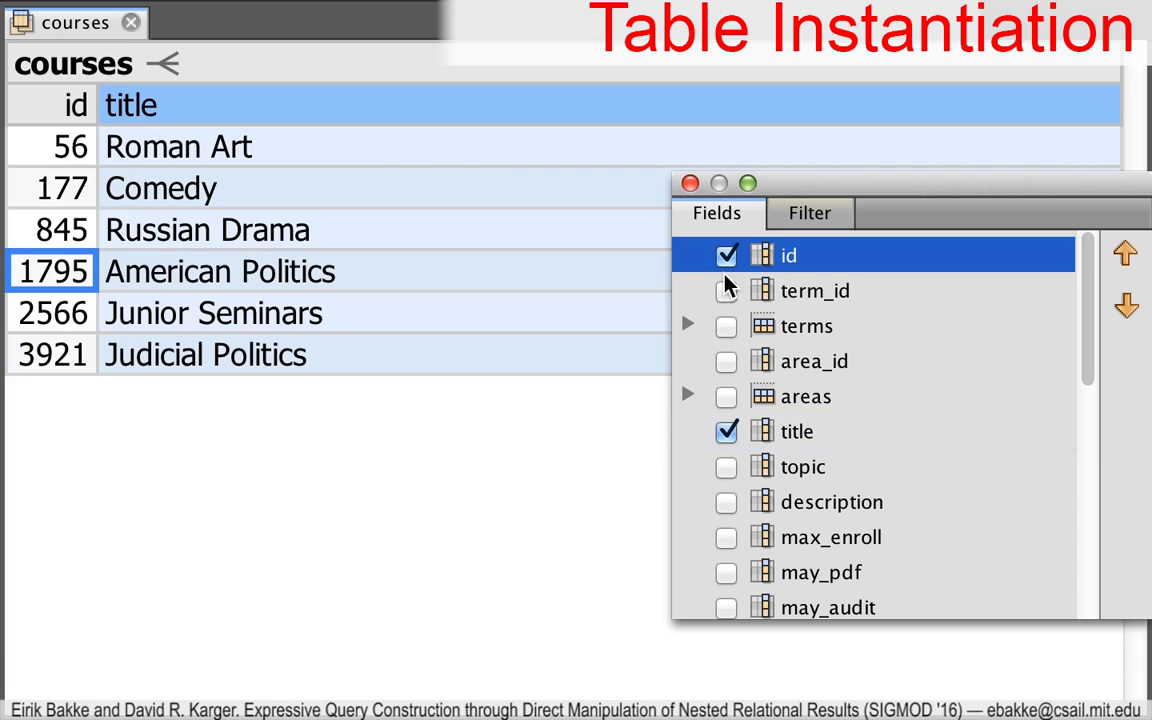
left_click(726, 361)
left_click(728, 538)
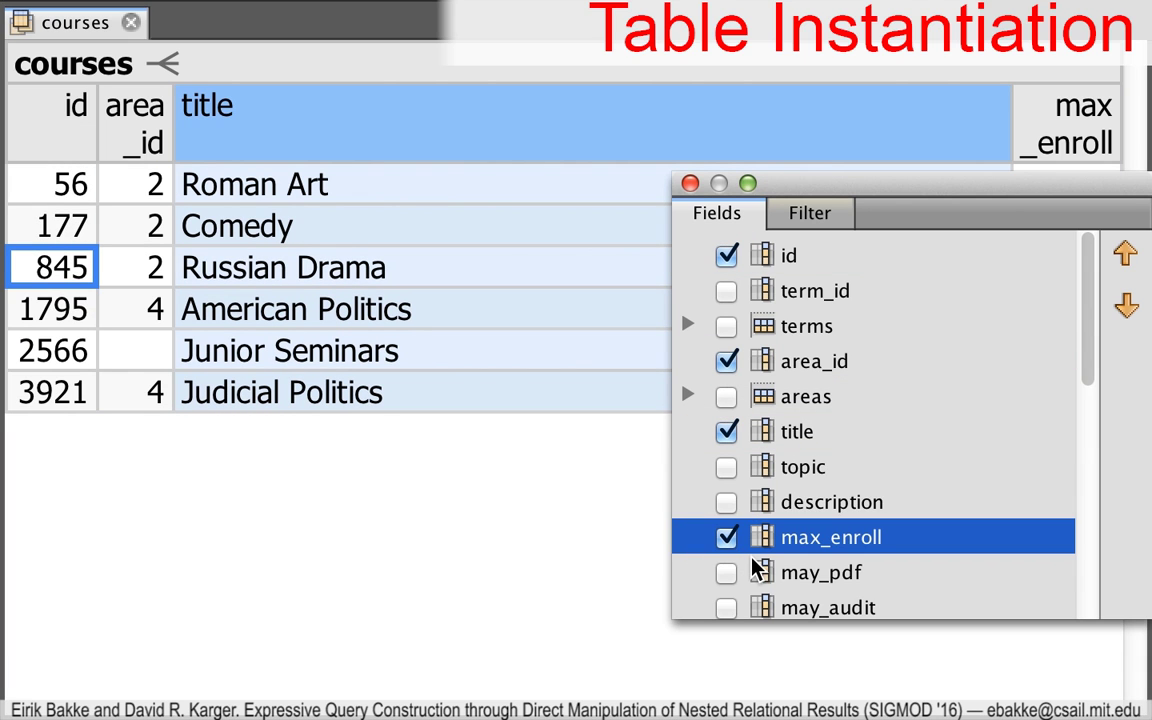
type("exam")
key("Return")
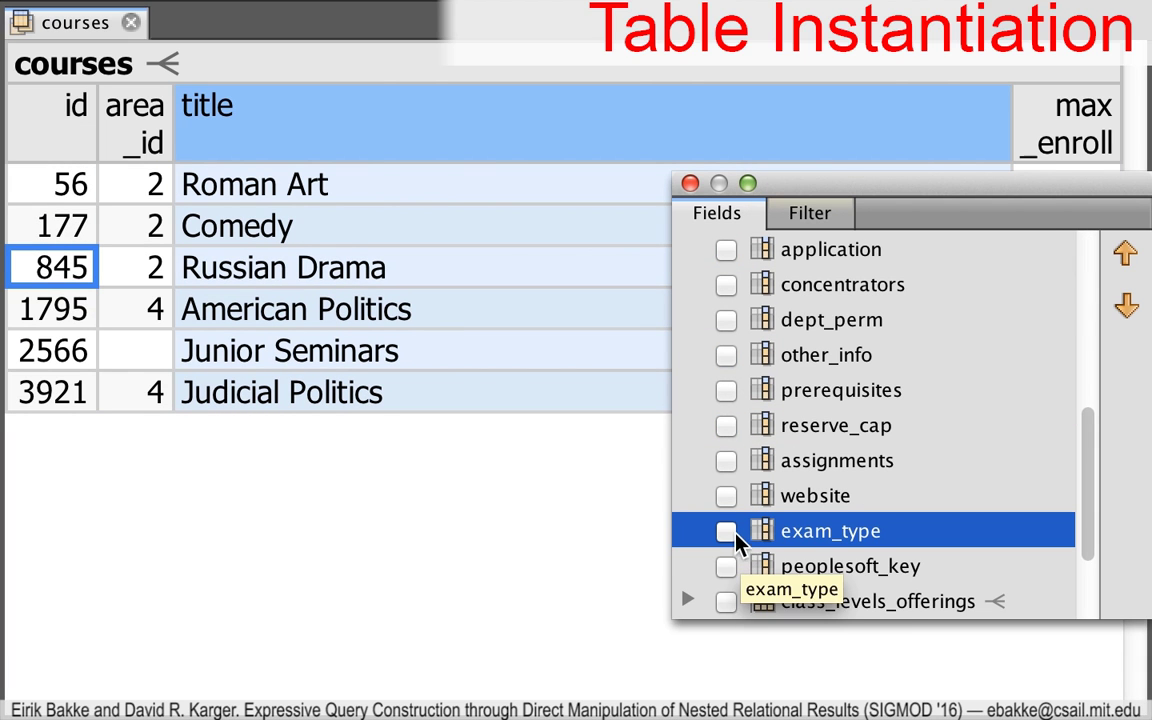
left_click(726, 531)
left_click(522, 332)
Step: Select the max_enroll and exam_type columns together
left_click(519, 332)
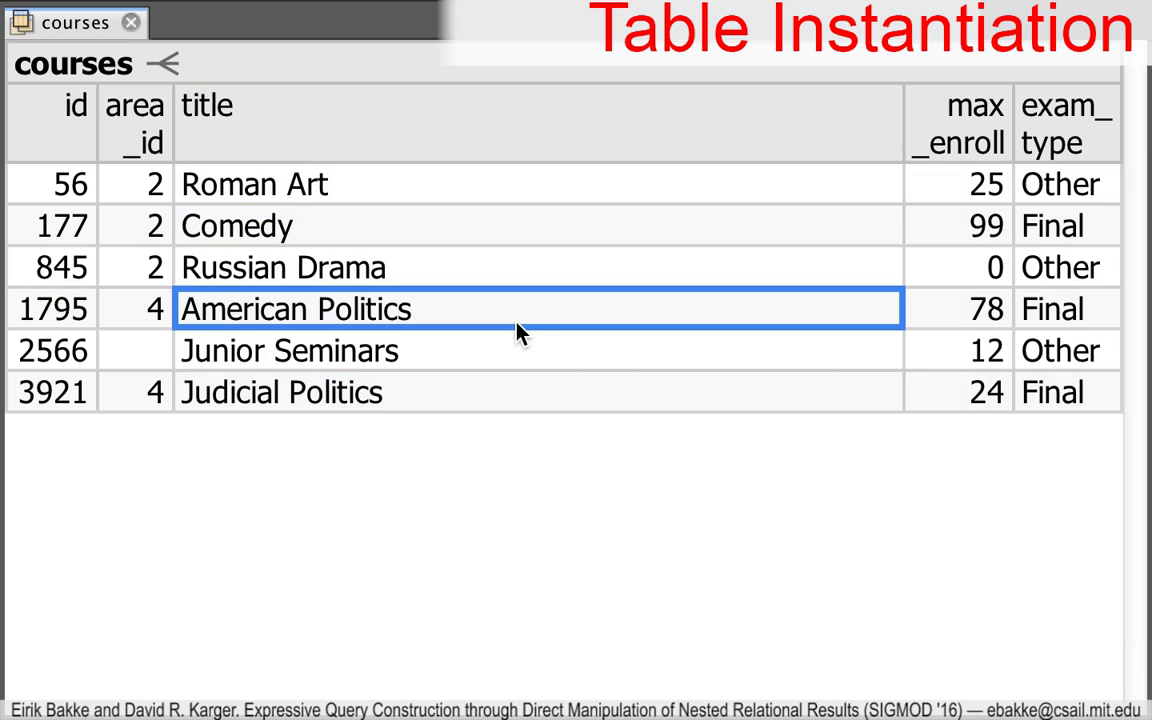
left_click(988, 270)
left_click(1062, 270, "shift")
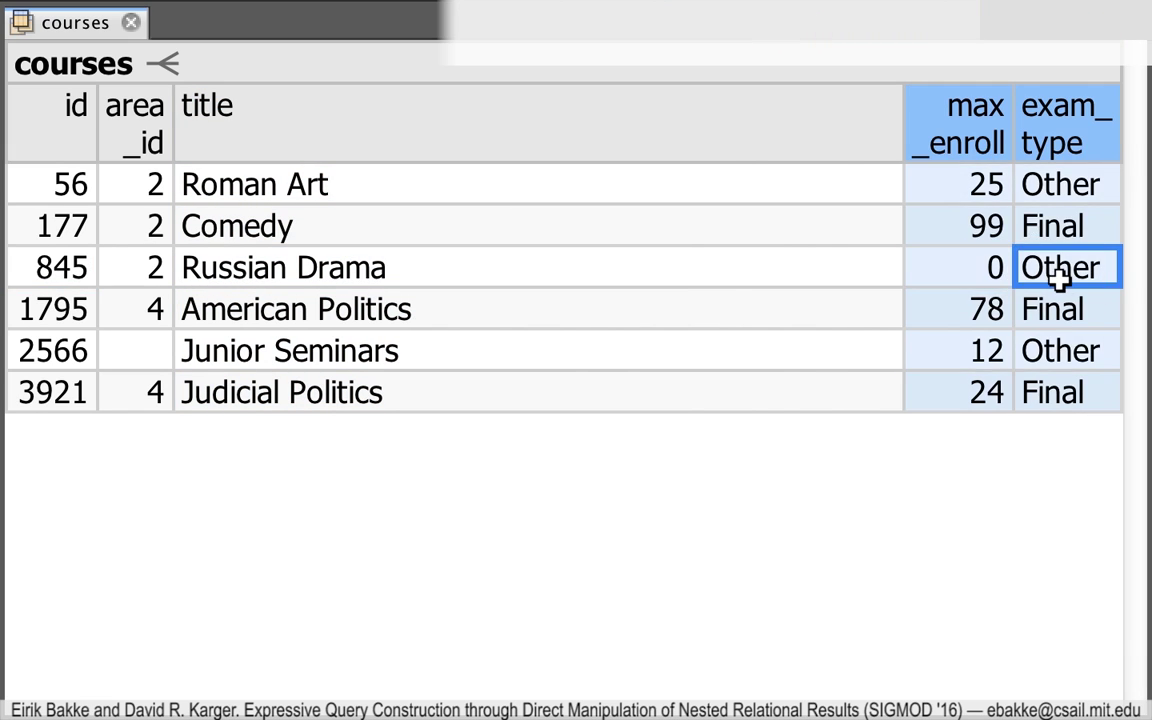
right_click(1062, 272)
Step: Hide max_enroll and exam_type, and nest each course's readings under it
left_click(958, 203)
right_click(379, 147)
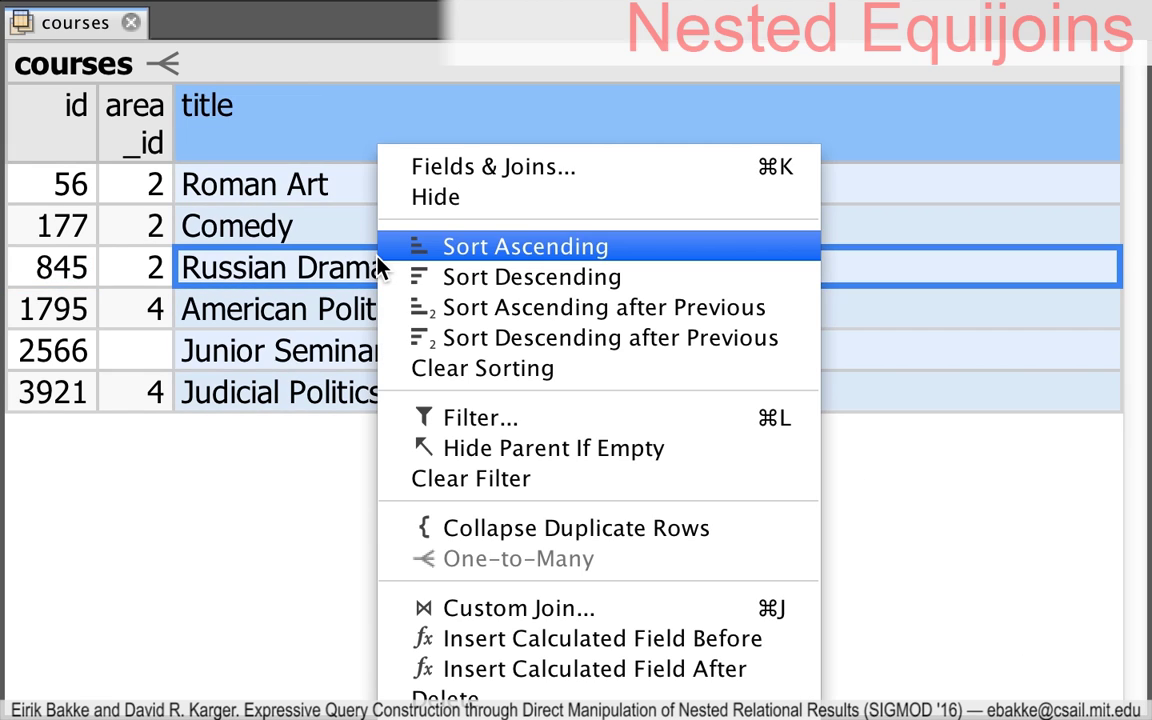
left_click(423, 172)
scroll(748, 534, "down", 5)
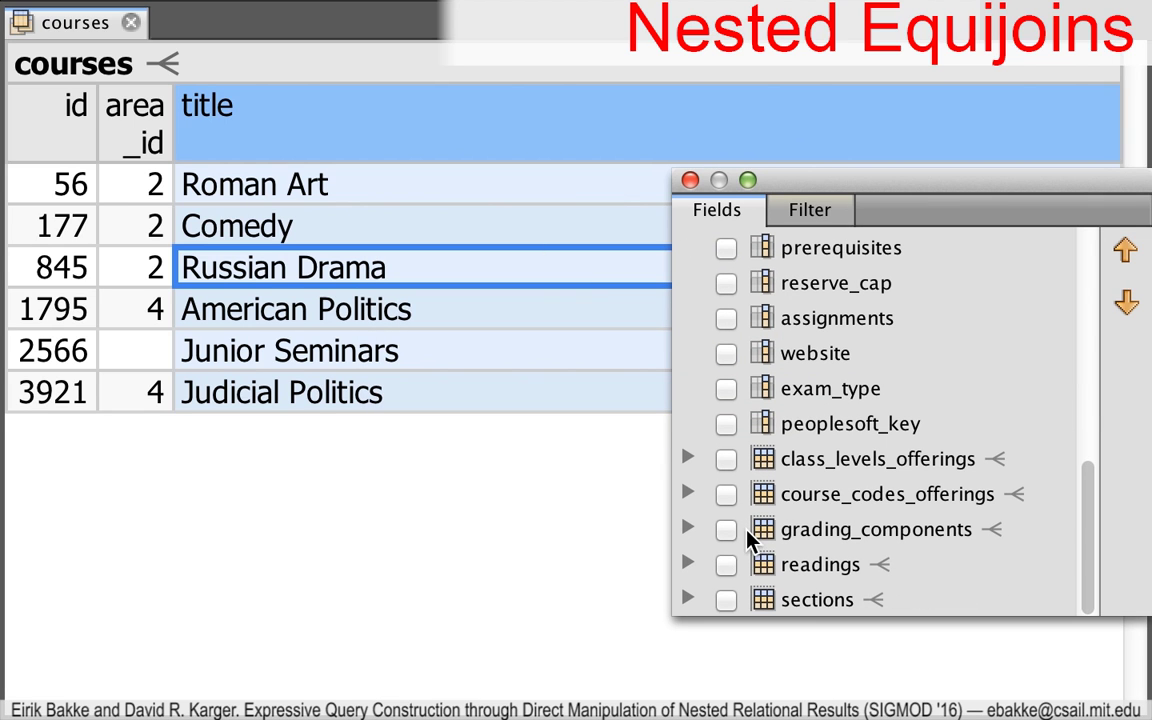
left_click(726, 564)
left_click(756, 600)
scroll(758, 600, "down", 3)
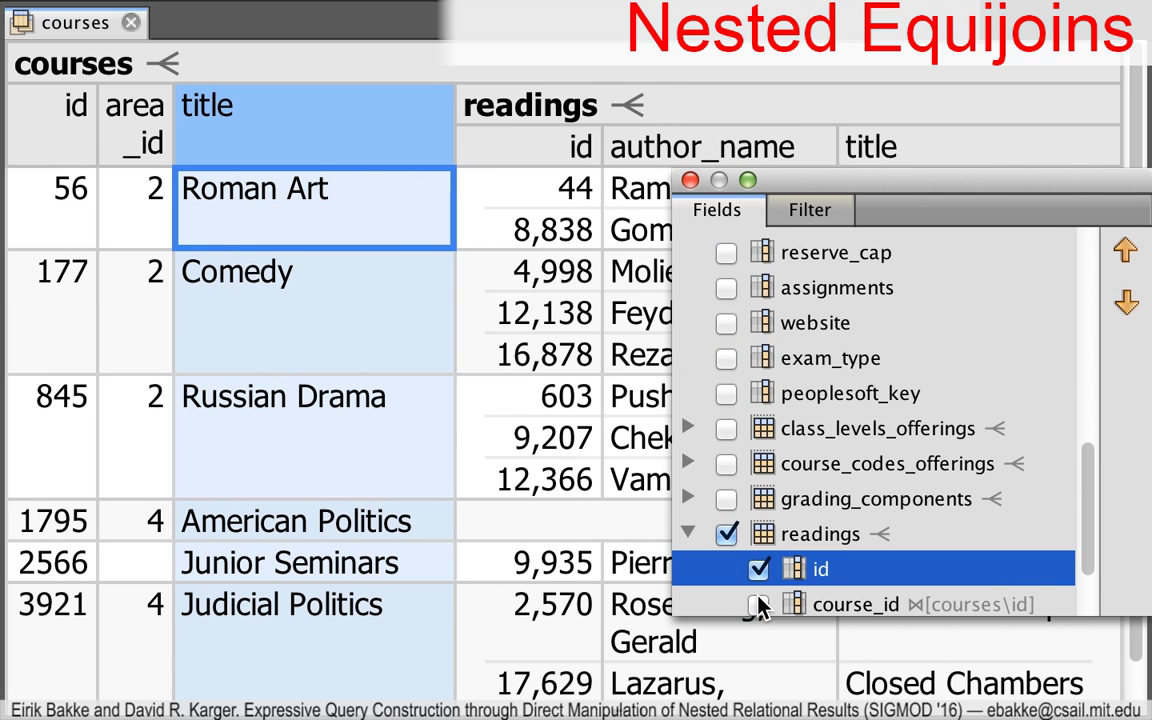
left_click(758, 534)
left_click(296, 301)
left_click(222, 428)
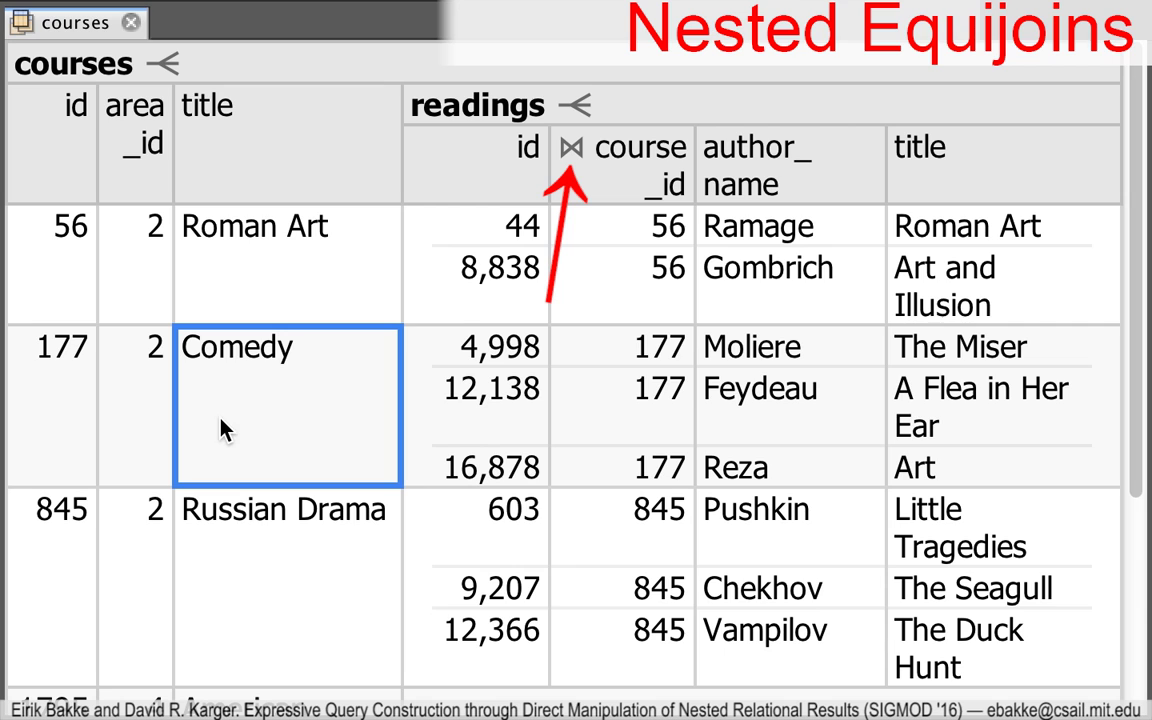
Step: Hide the readings id and course_id columns and the courses id and area_id columns
left_click_drag(578, 150, 498, 168)
right_click(498, 168)
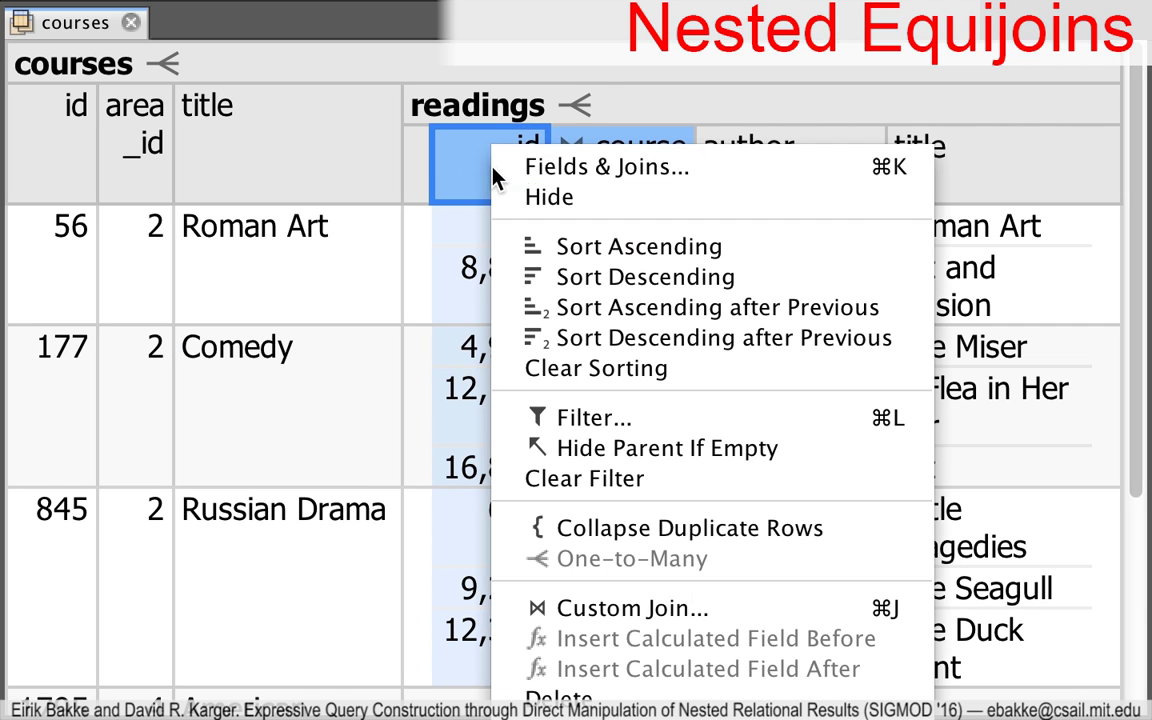
left_click(519, 200)
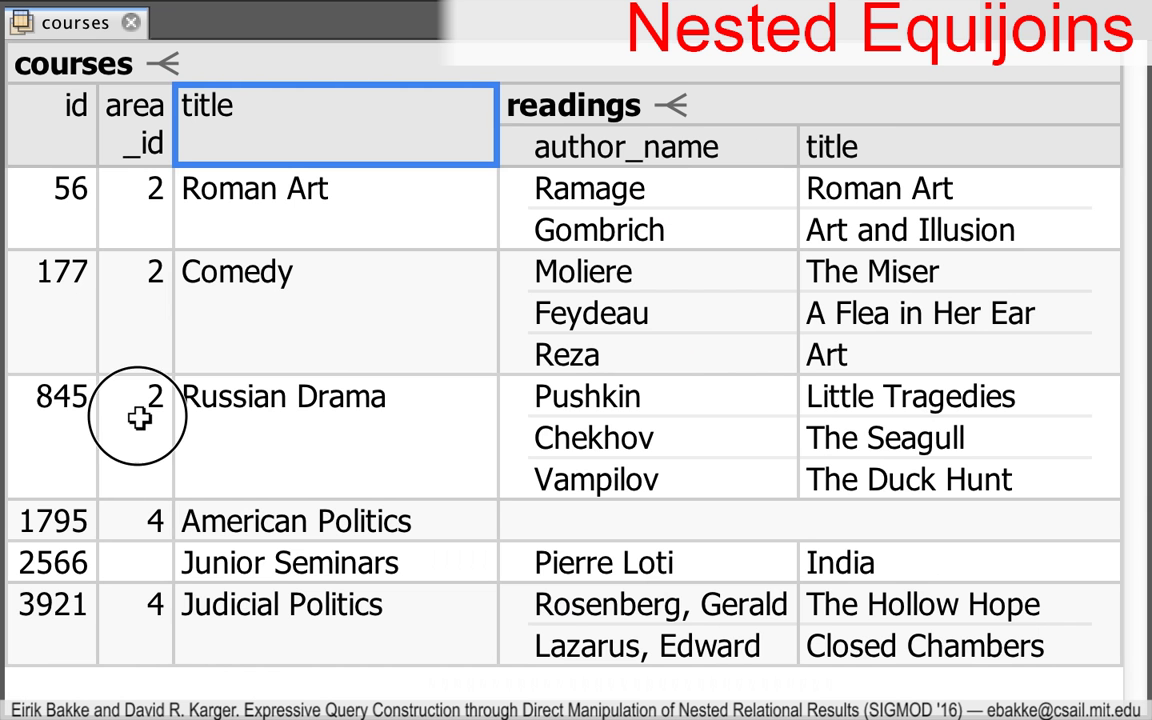
left_click_drag(141, 416, 114, 429)
right_click(60, 425)
left_click(123, 195)
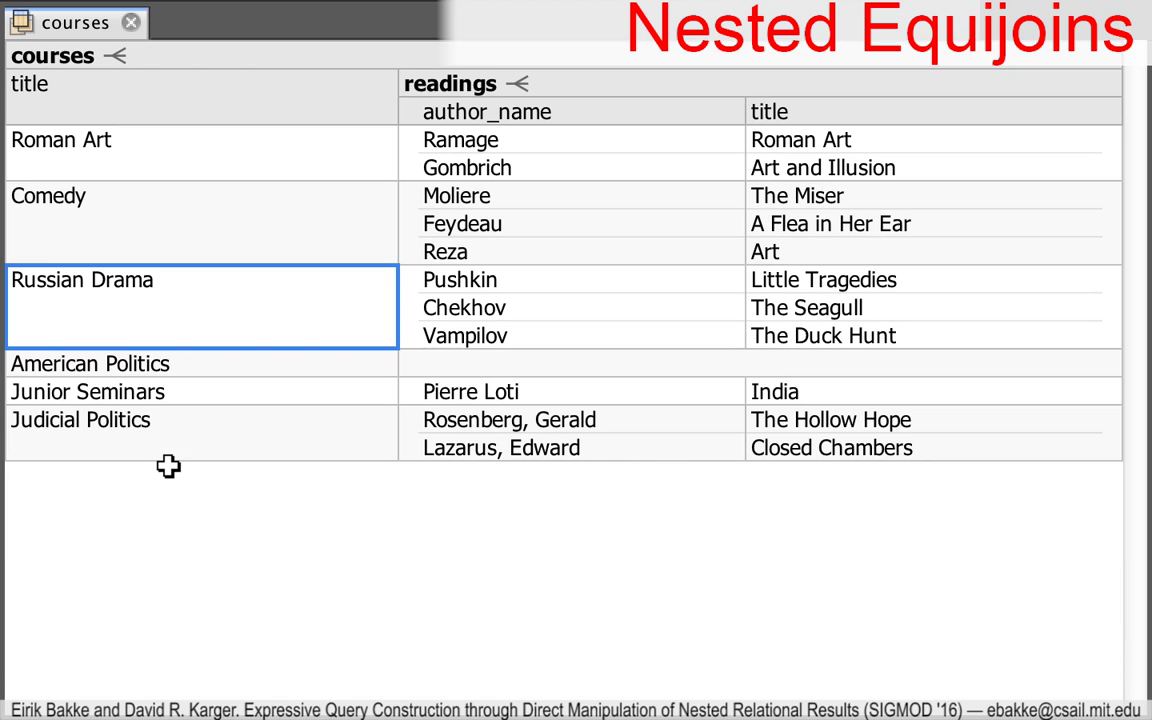
right_click(219, 328)
left_click(273, 165)
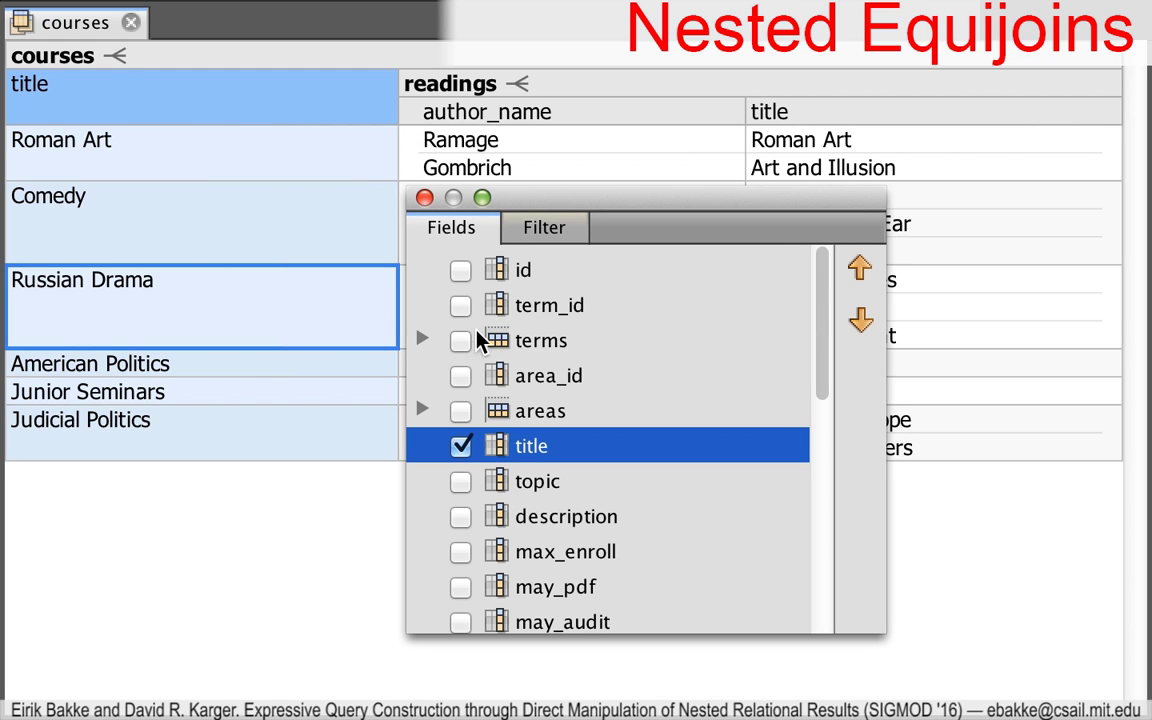
Step: Join each course's area with its code, and nest sections and their meetings
left_click(460, 411)
left_click(489, 517)
scroll(490, 528, "down", 3)
scroll(458, 525, "down", 5)
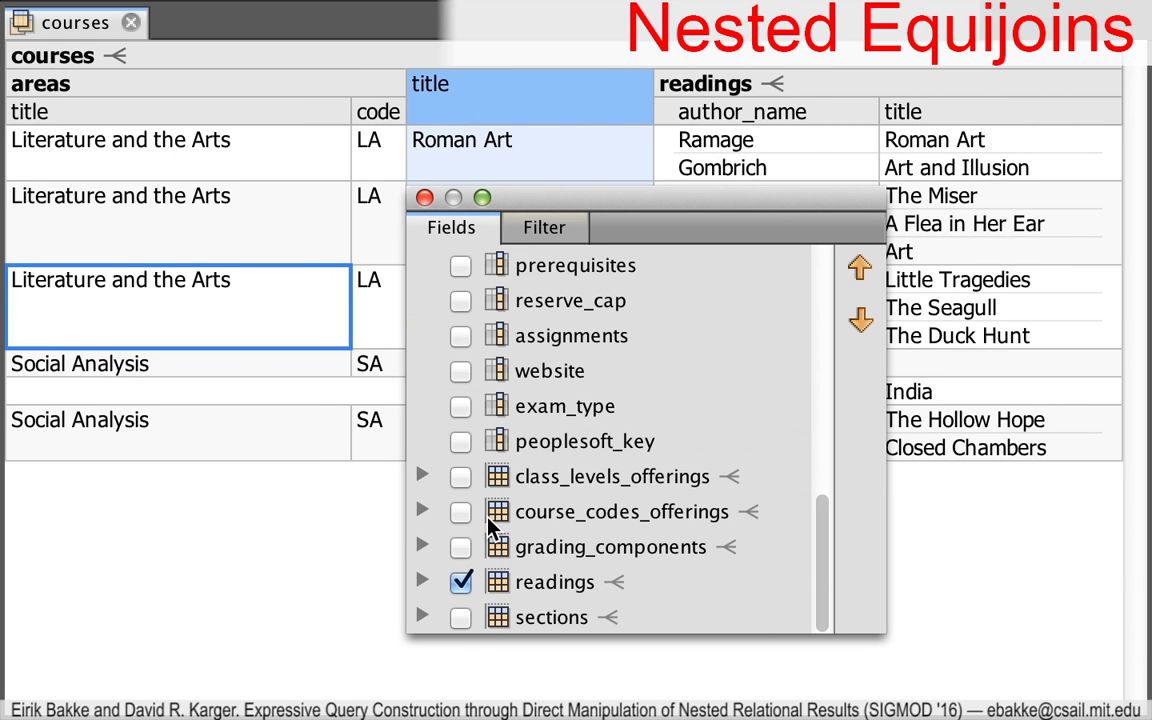
left_click(458, 620)
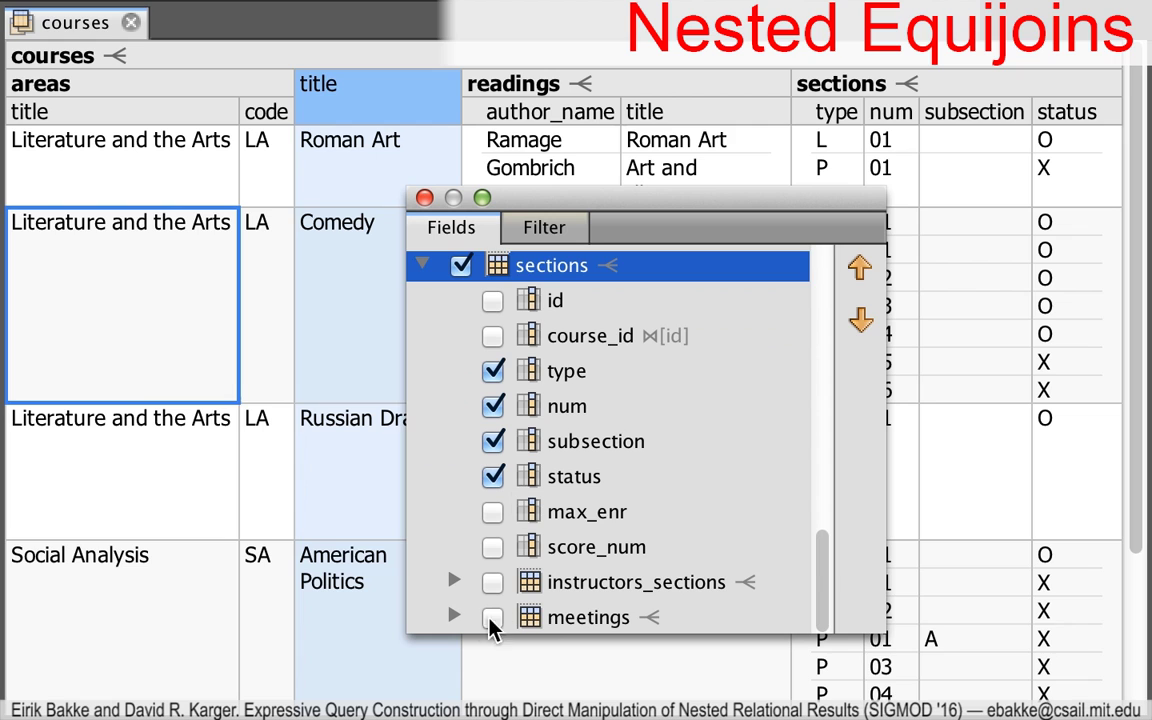
left_click(493, 618)
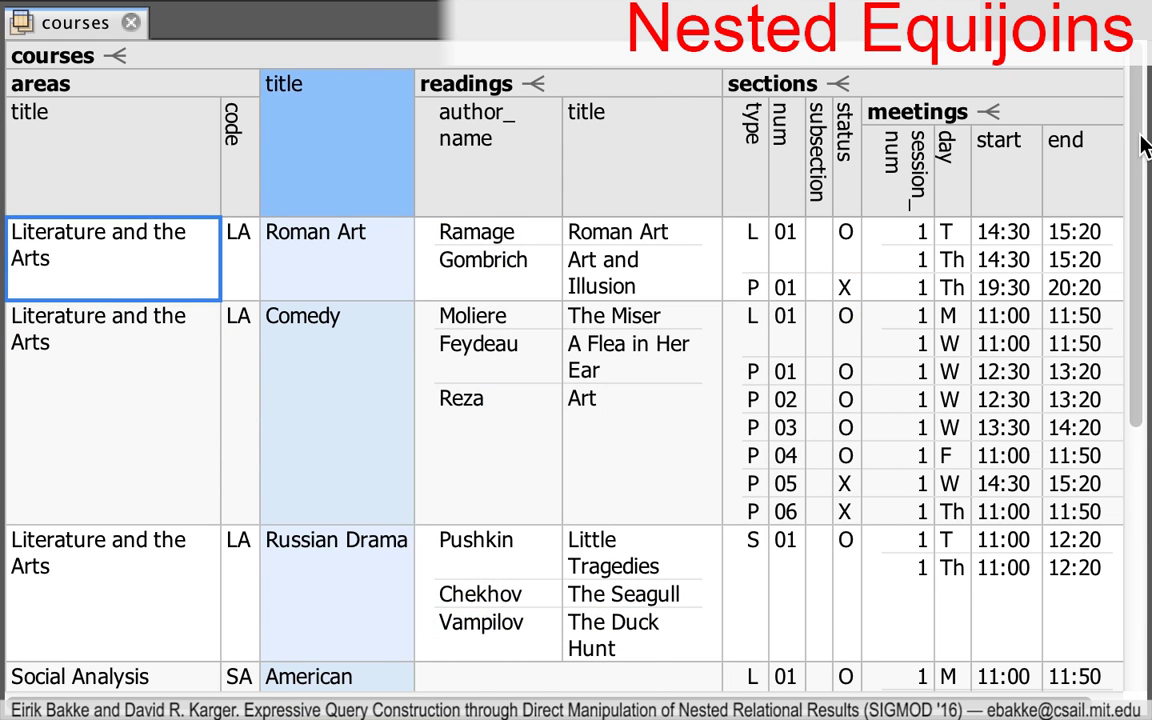
left_click(1010, 180)
Step: Hide the session_num, subsection, status and areas title and code columns
right_click(903, 149)
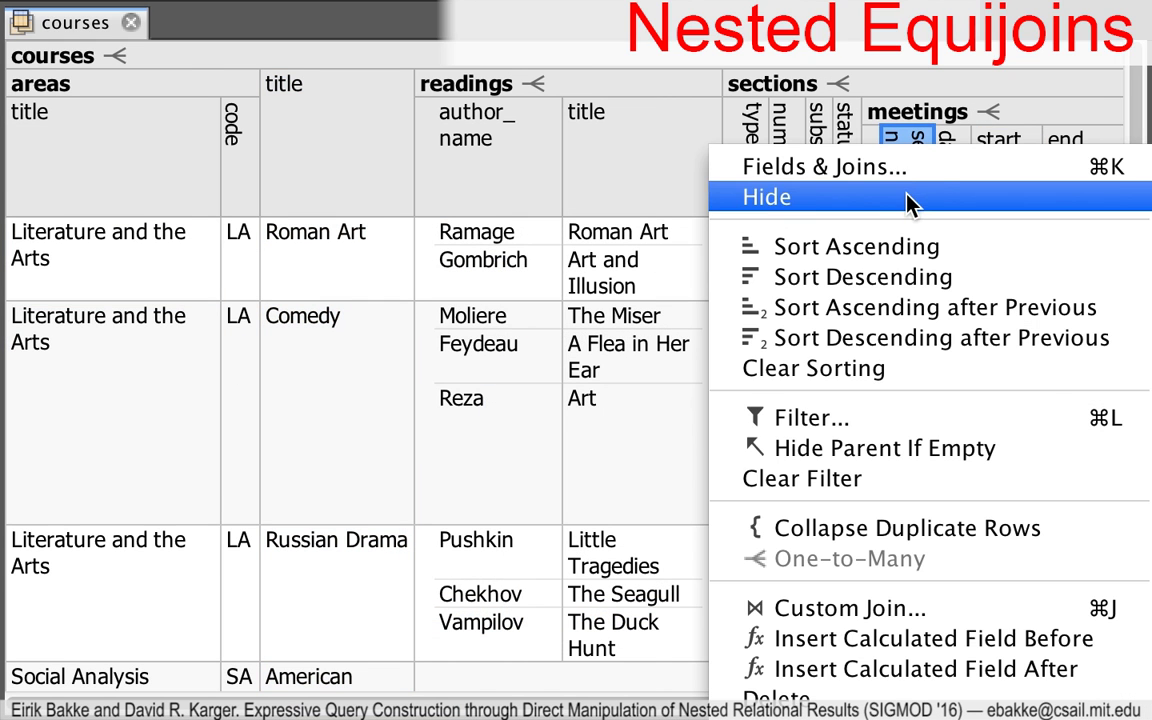
left_click(841, 198)
left_click_drag(838, 185, 862, 180)
right_click(863, 158)
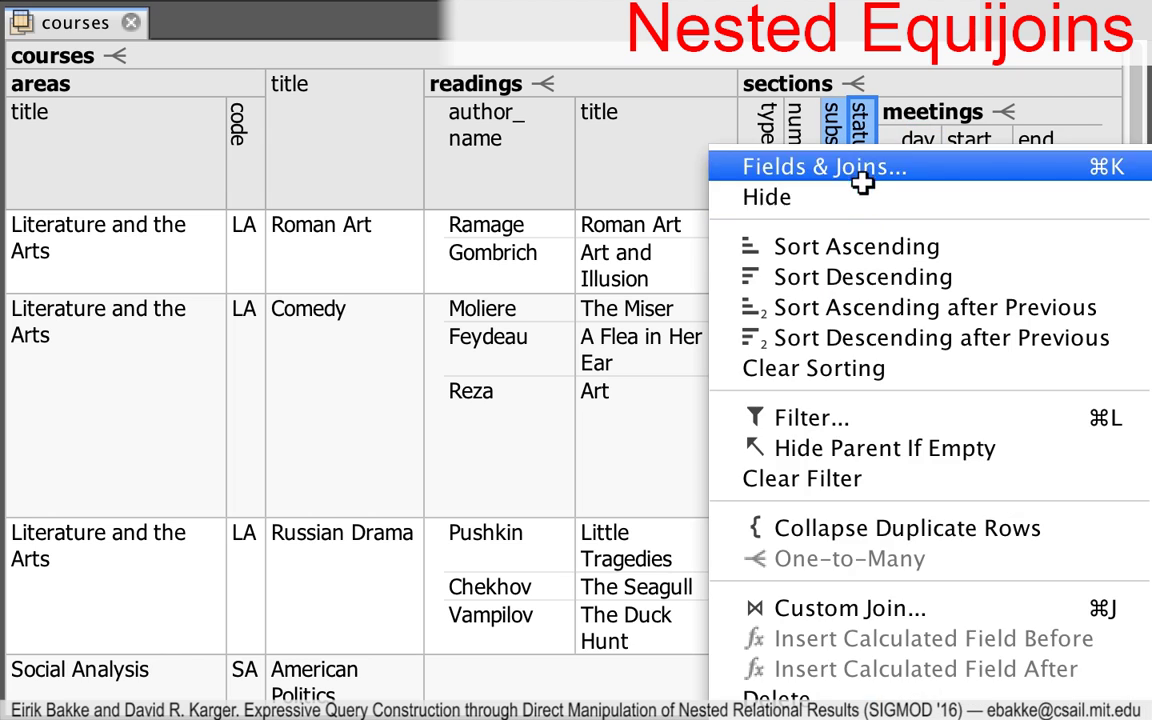
left_click(812, 193)
left_click(246, 369)
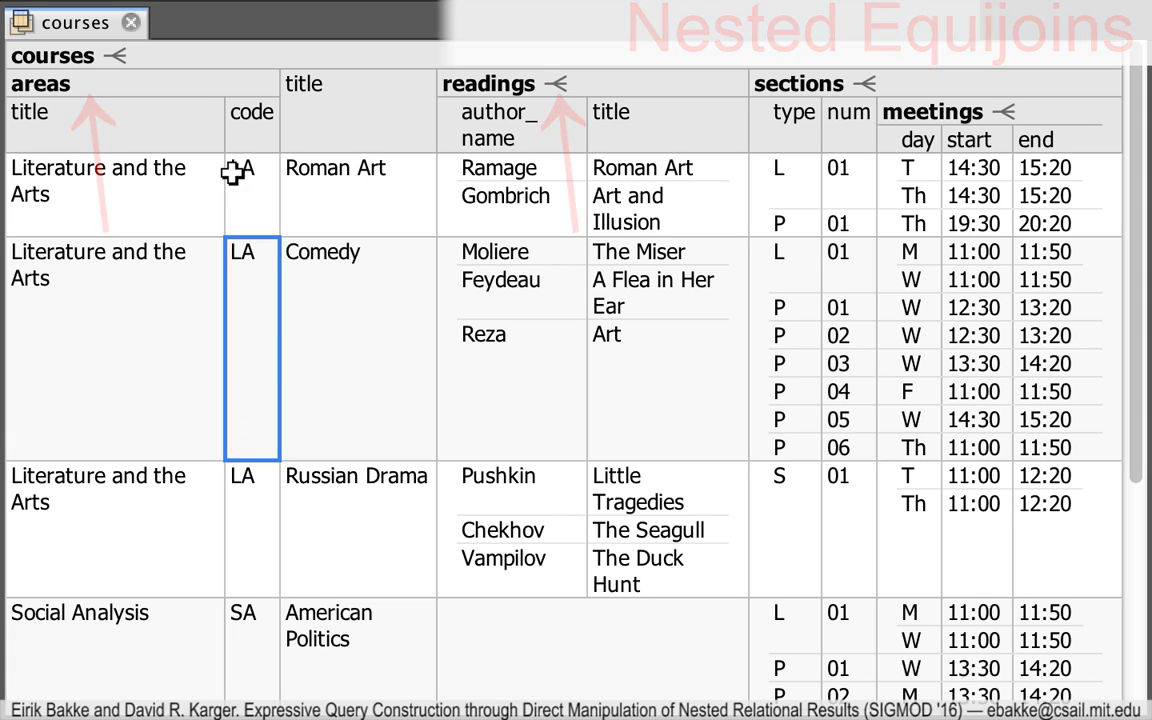
right_click(227, 88)
left_click(262, 141)
left_click(352, 282)
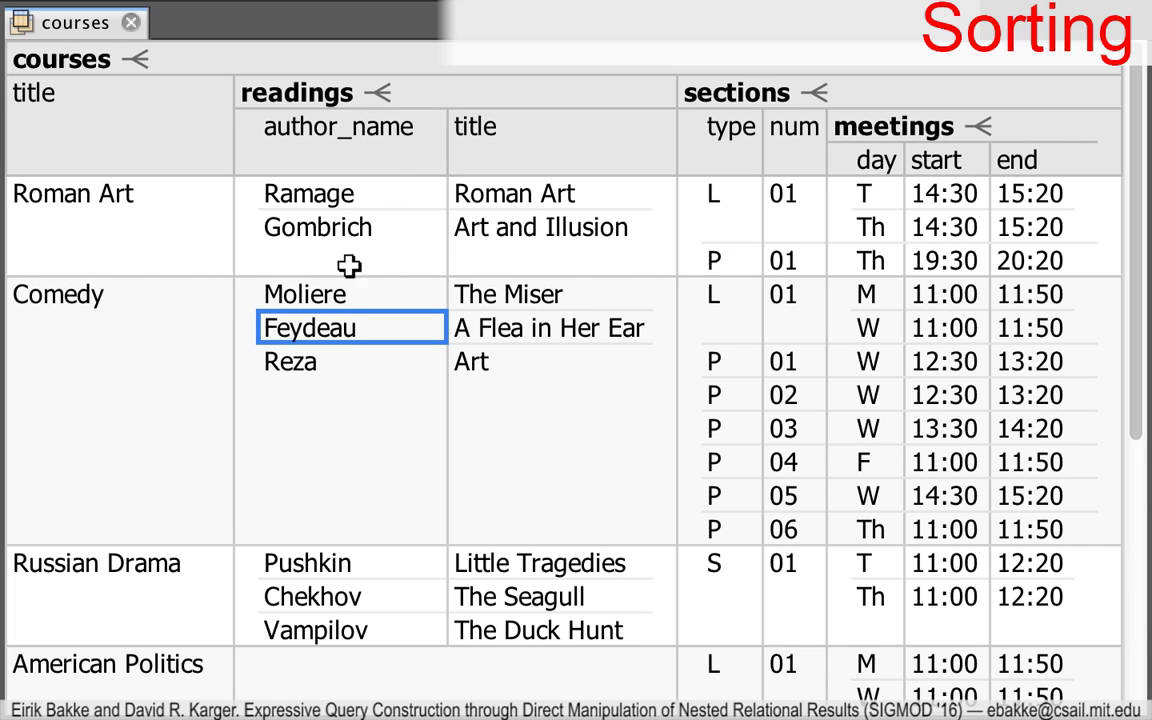
Step: Sort readings ascending by author_name, then by title
right_click(397, 145)
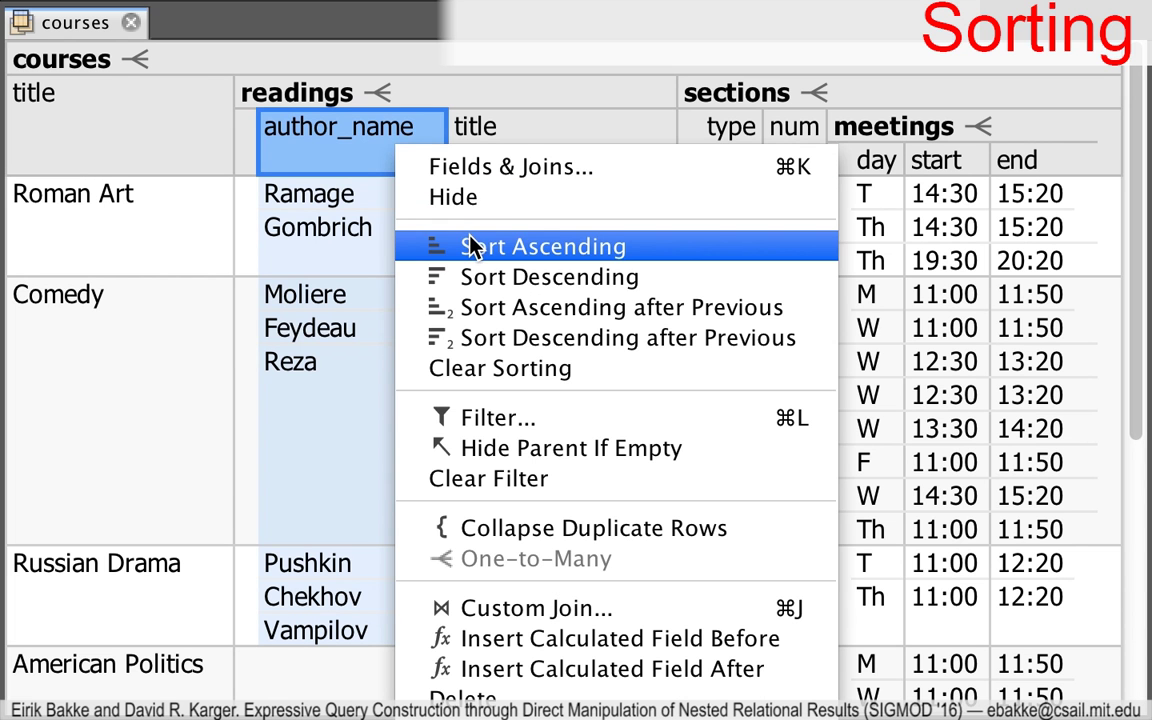
left_click(474, 252)
right_click(536, 329)
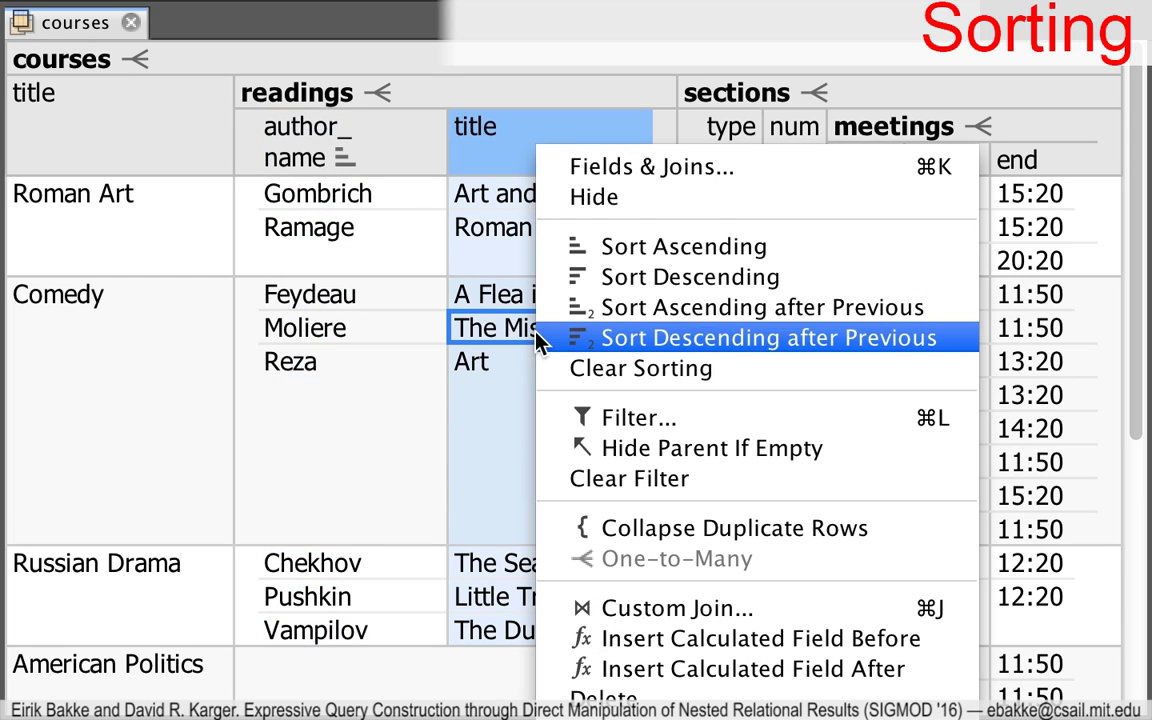
left_click(645, 310)
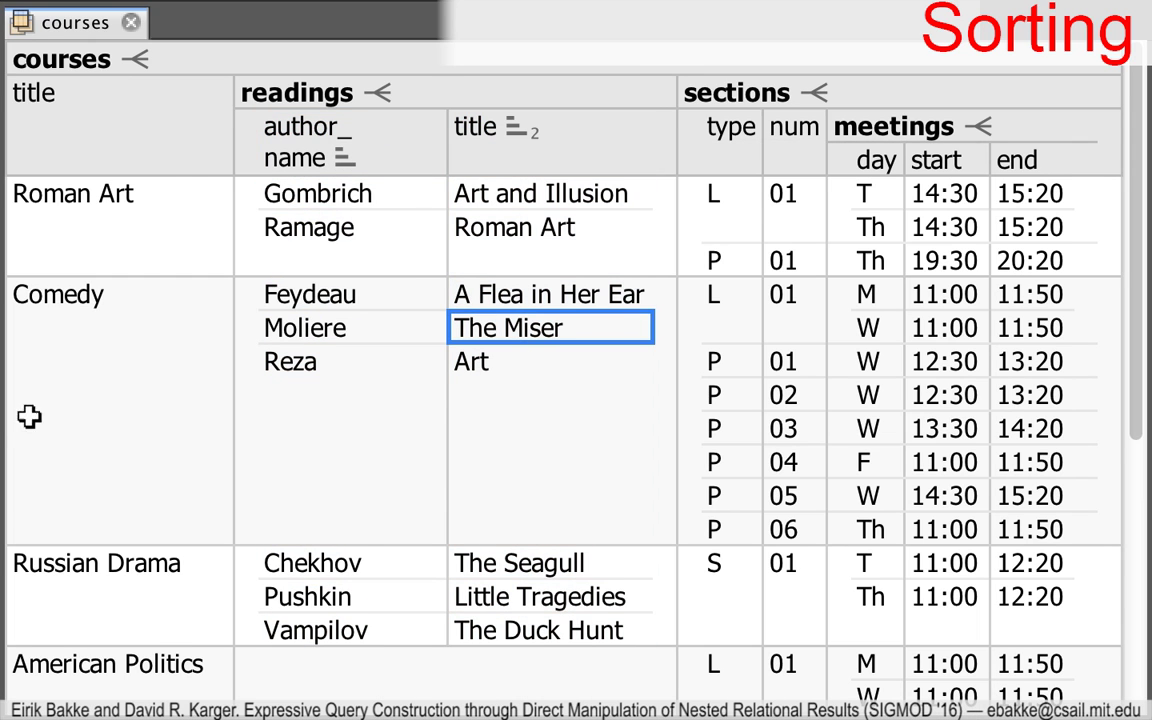
Step: Add max_enroll to the courses and sort courses by it ascending
right_click(107, 360)
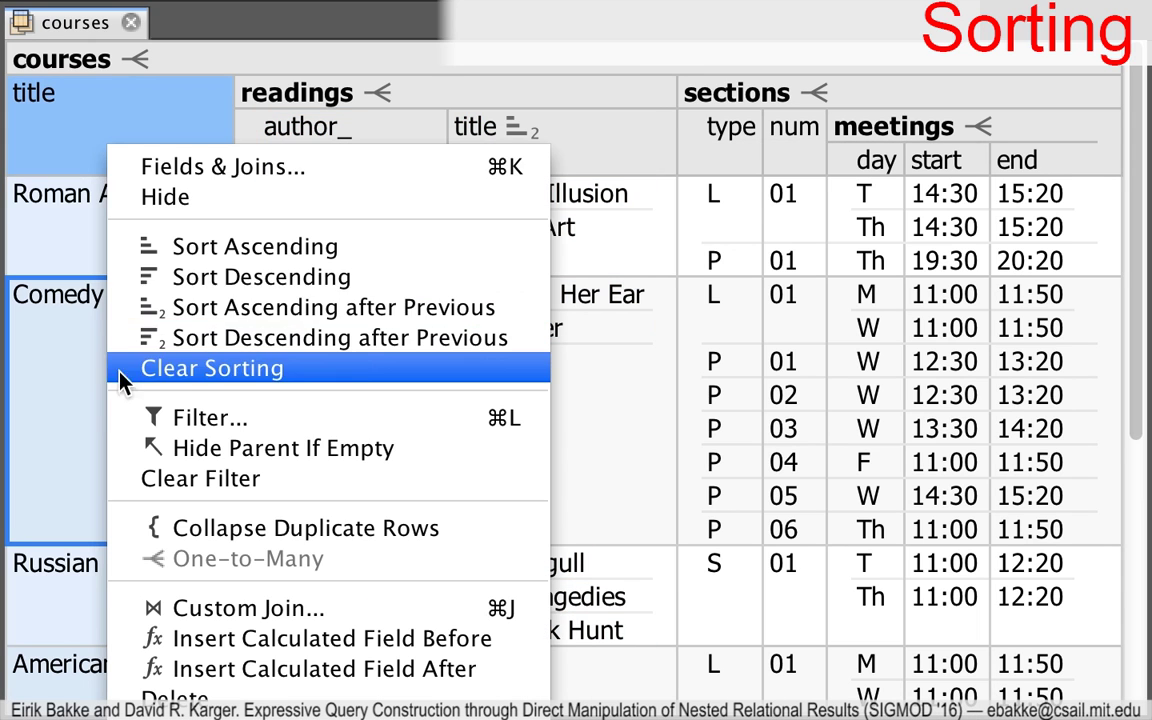
left_click(172, 165)
type("max_enroll")
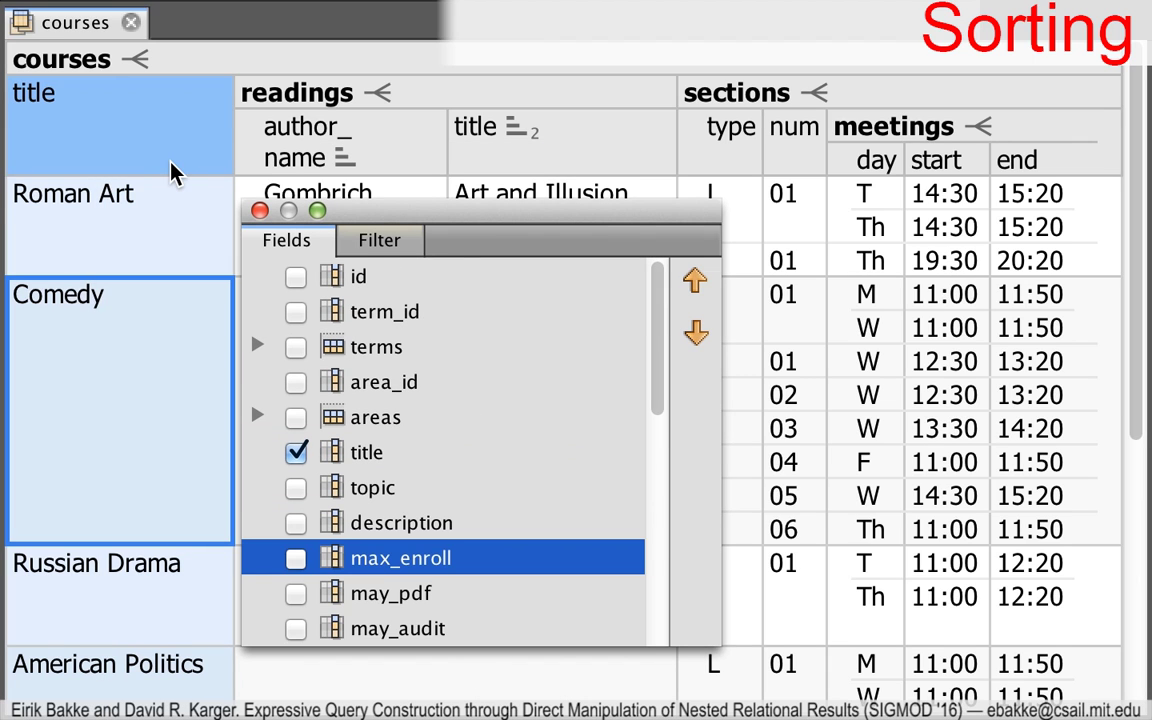
left_click(296, 558)
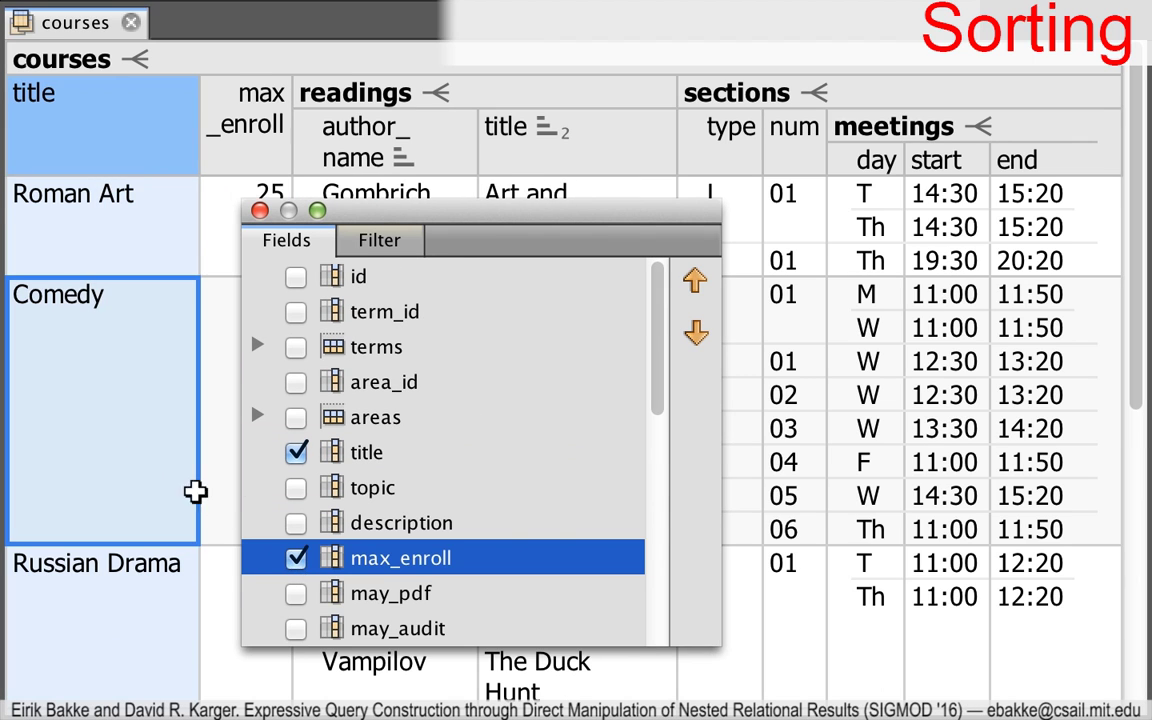
left_click(110, 437)
right_click(217, 372)
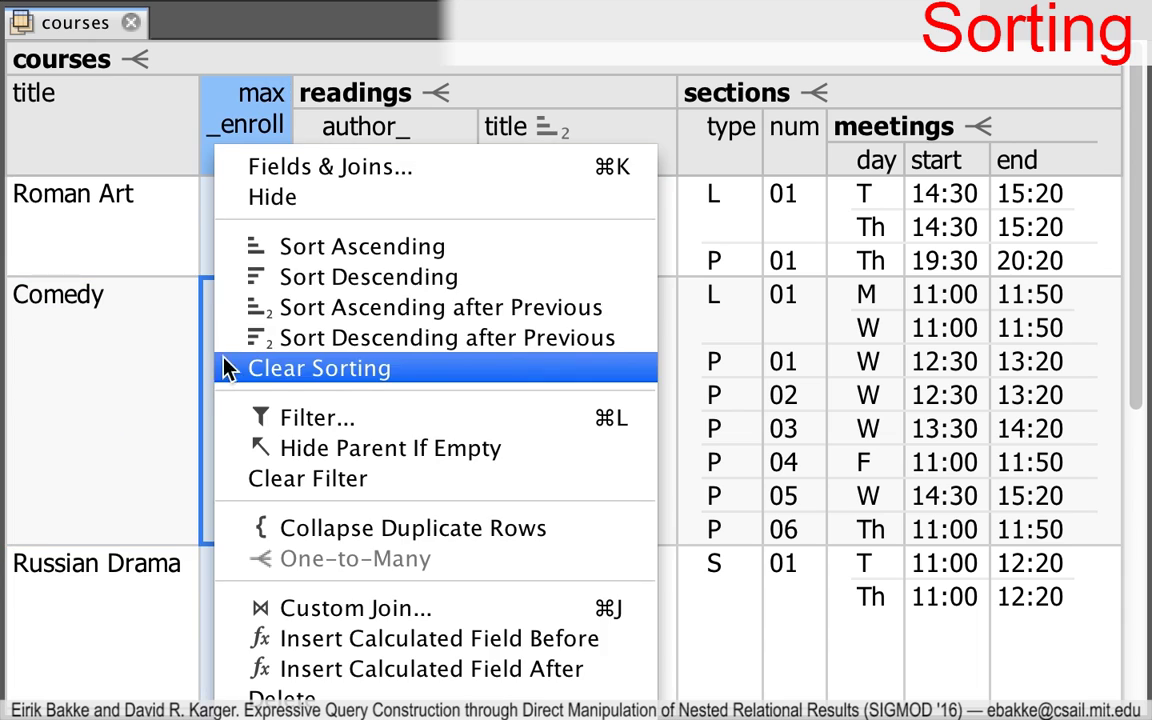
left_click(300, 244)
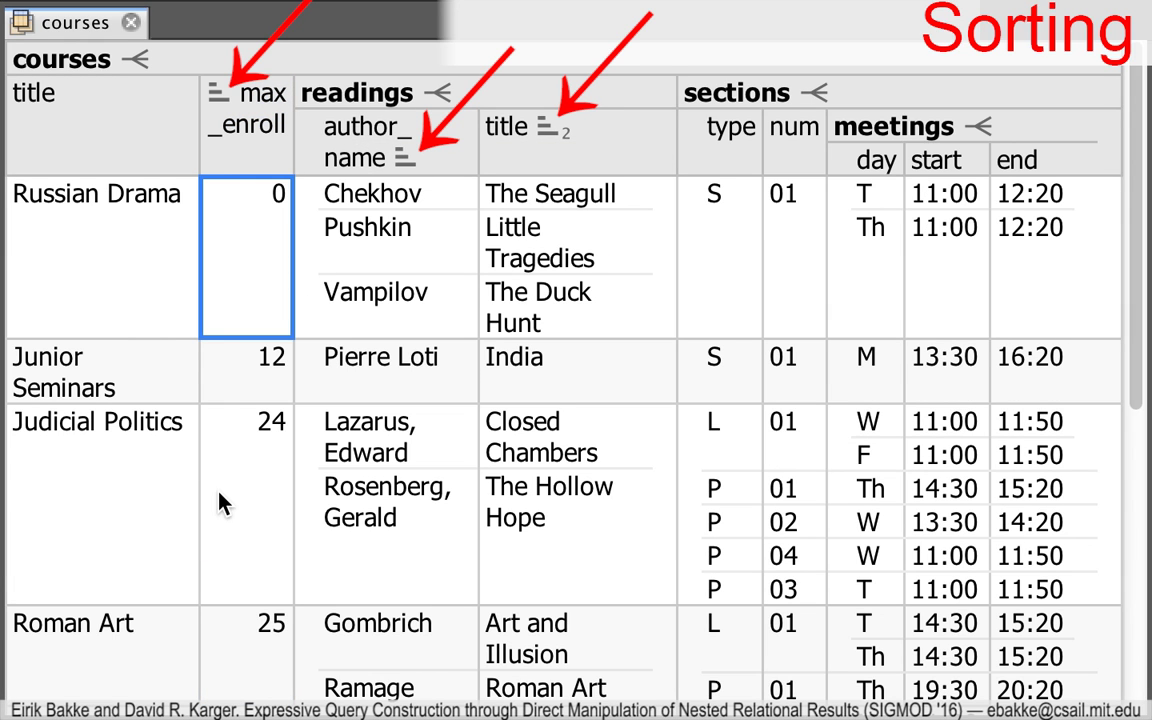
left_click(148, 502)
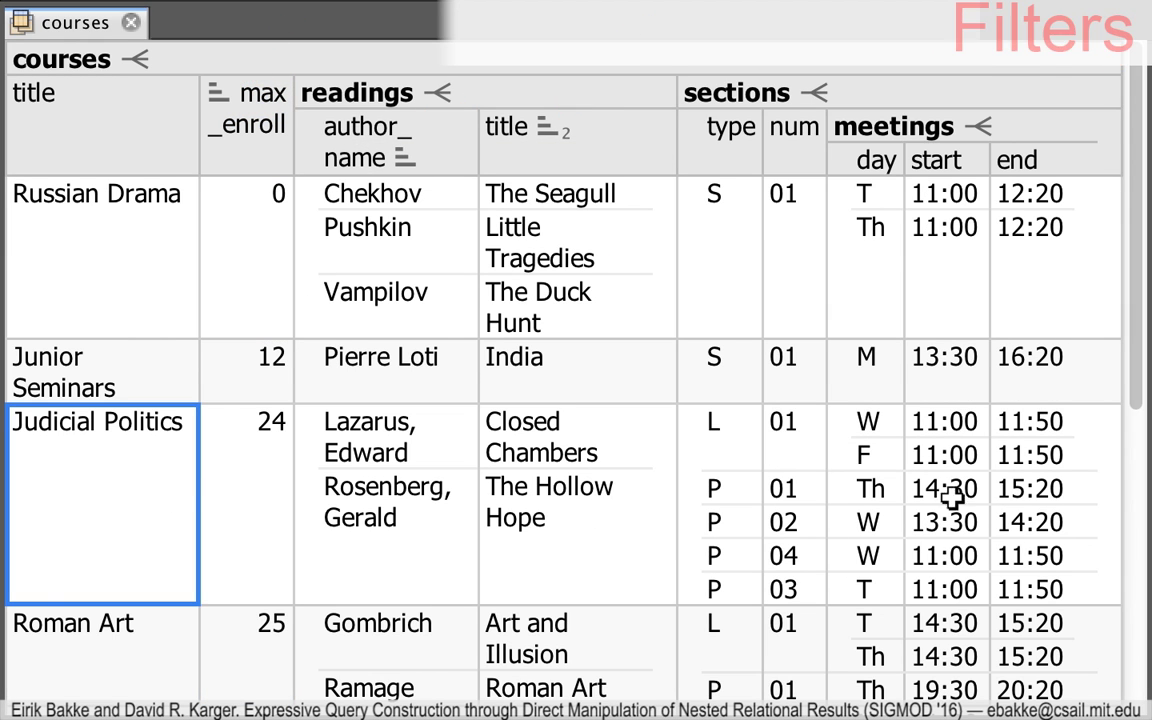
right_click(888, 405)
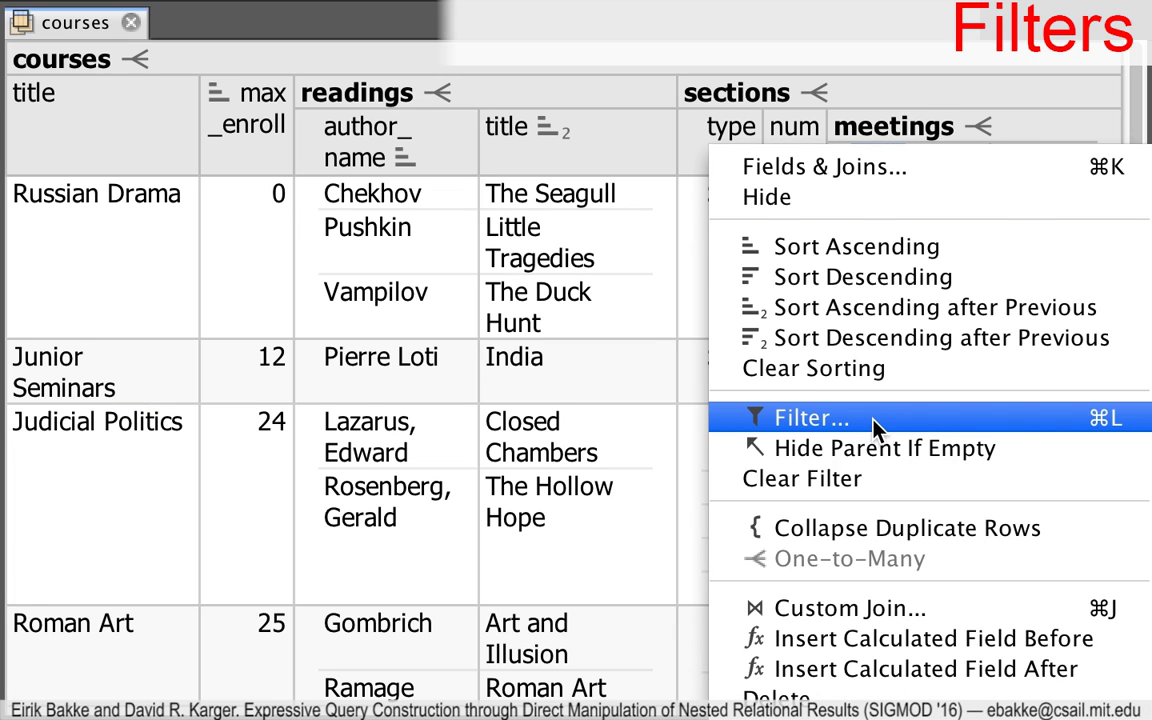
Step: Filter meetings to show only day W (Wednesday)
left_click(884, 422)
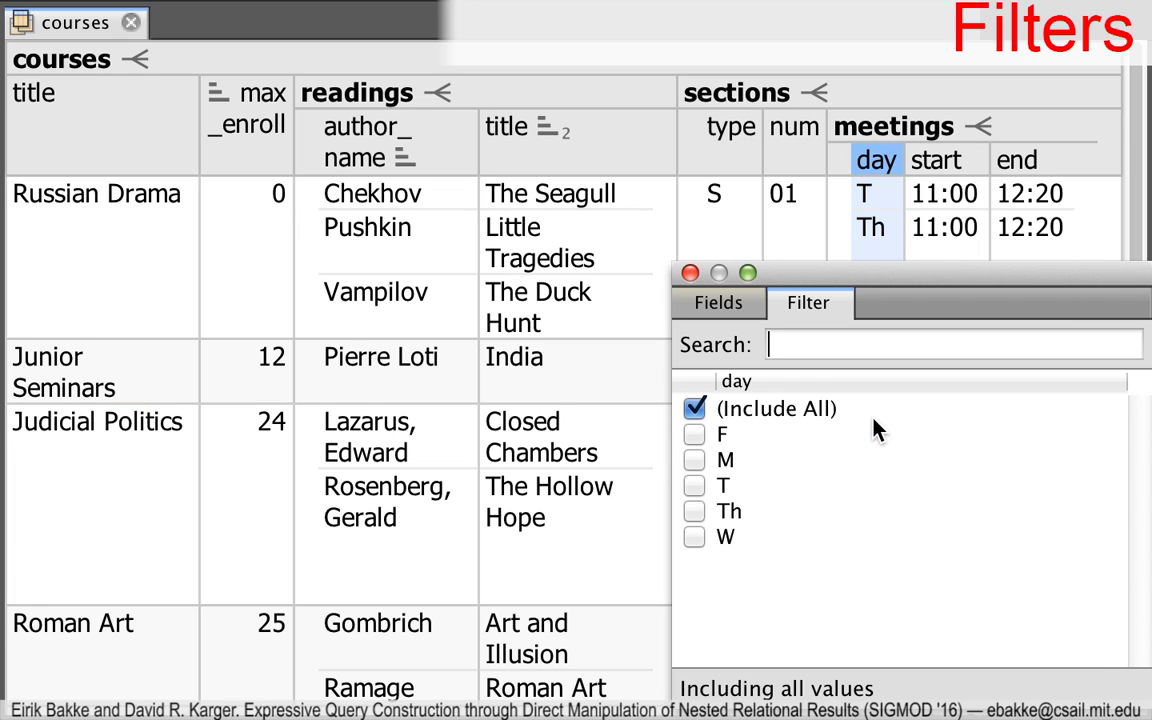
left_click(736, 537)
left_click(430, 413)
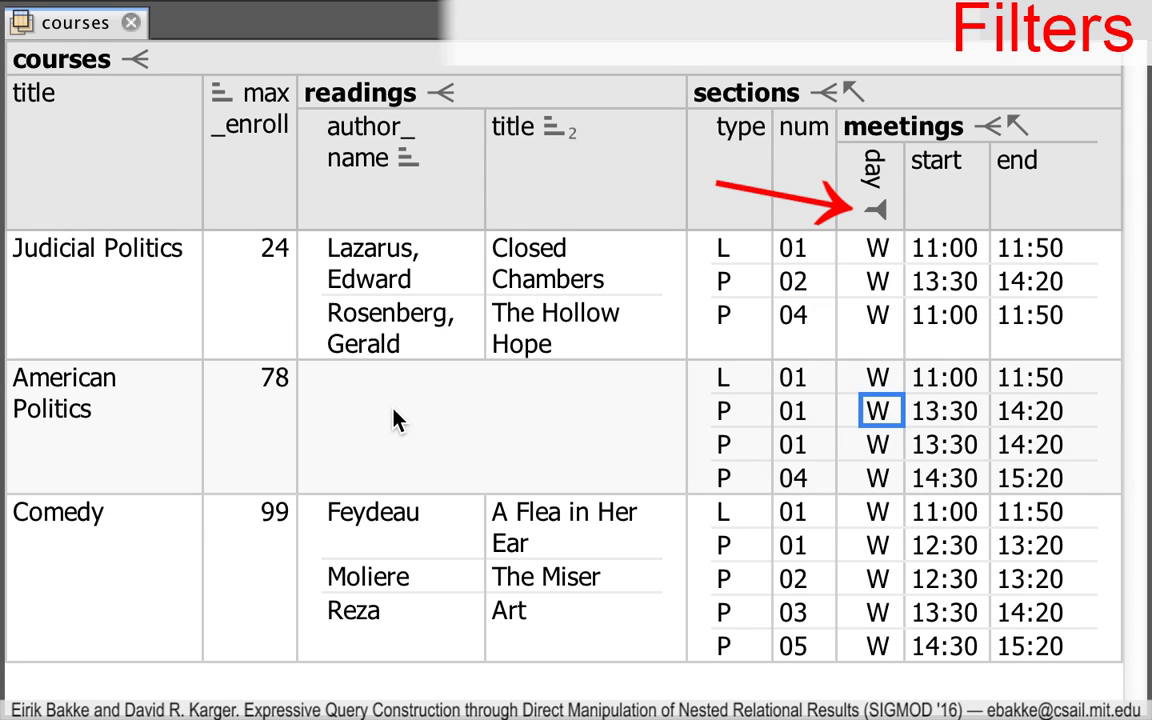
Step: Turn off Hide Parent If Empty on sections so courses without sections still appear
right_click(897, 87)
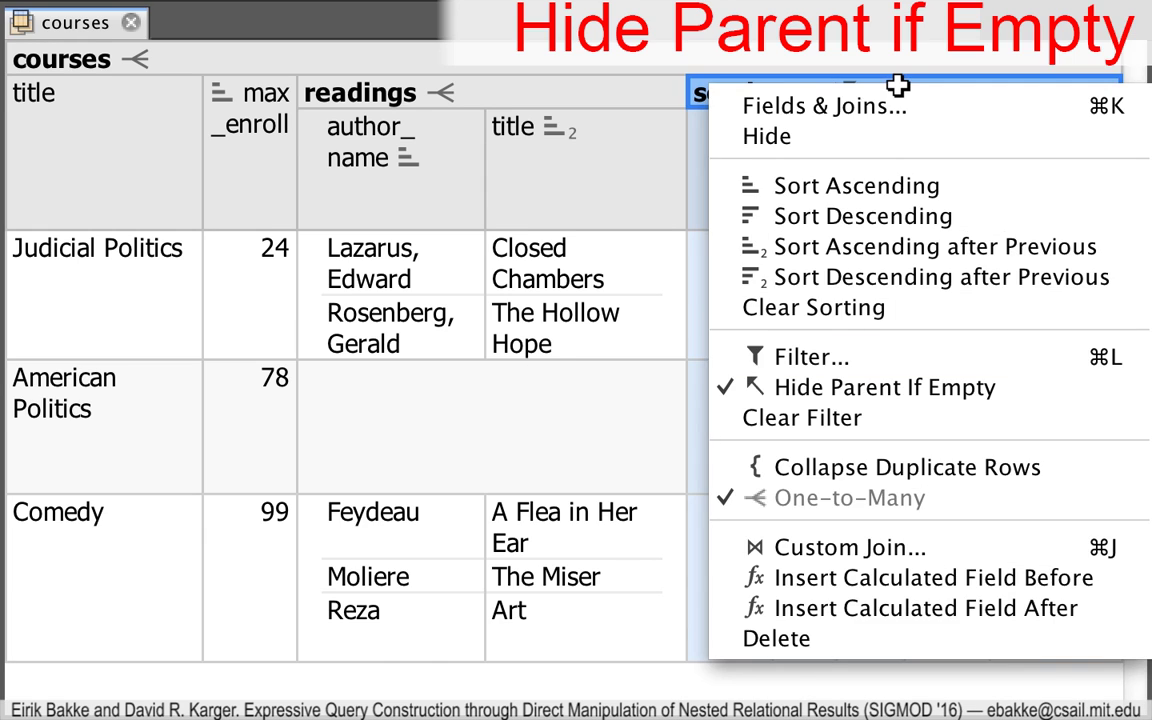
left_click(829, 395)
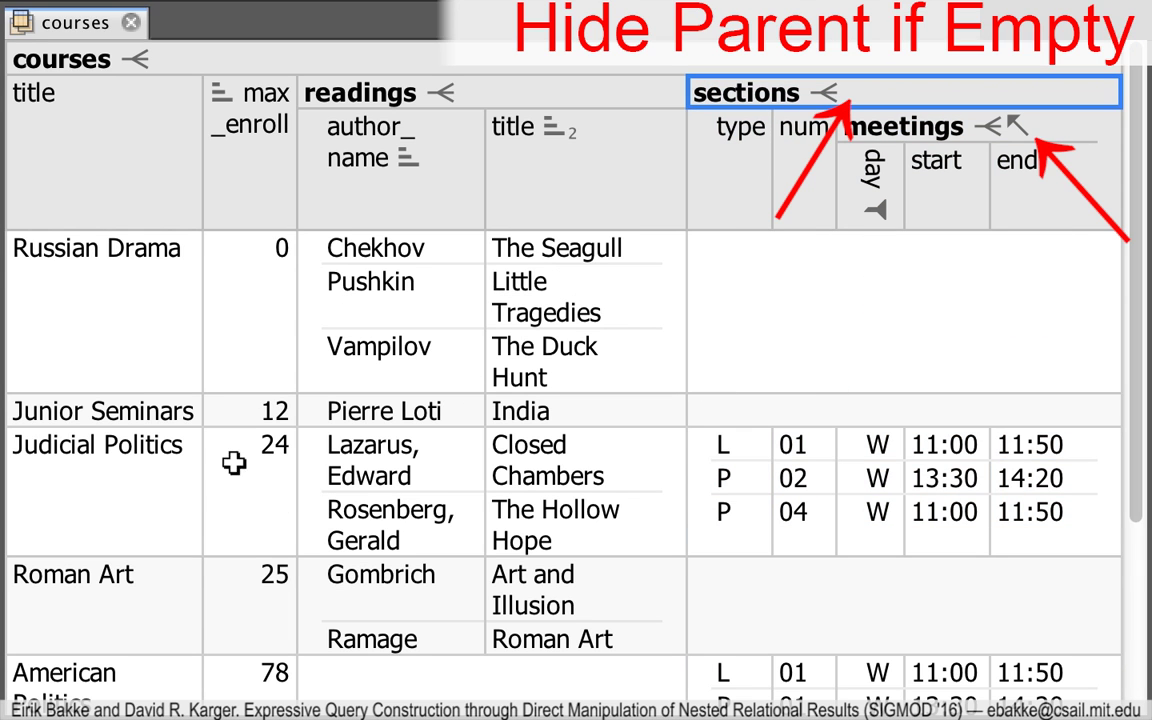
left_click(251, 527)
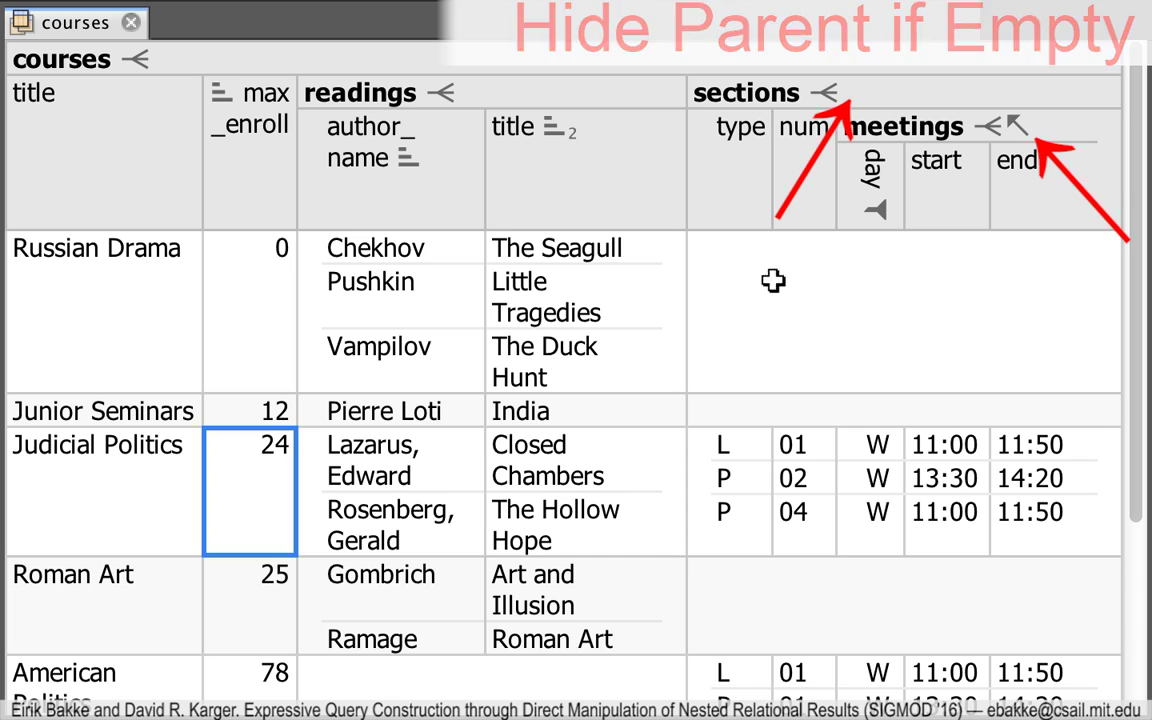
right_click(874, 152)
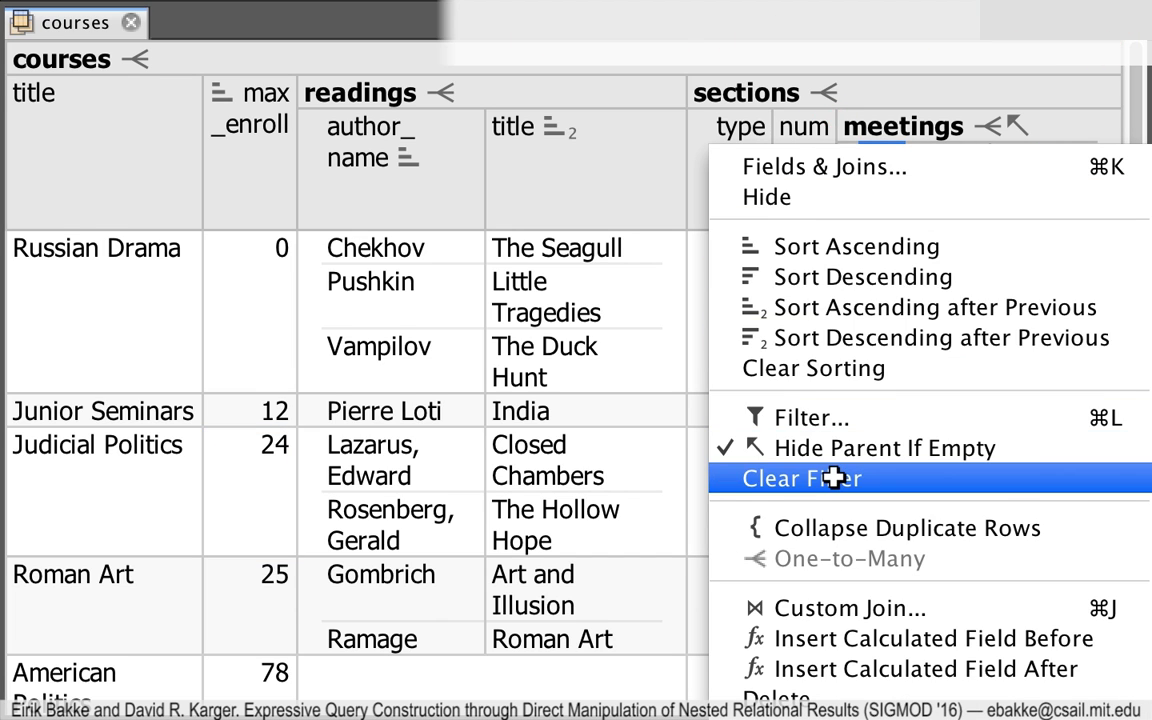
Step: Clear the meetings day filter and the max_enroll sort
left_click(920, 476)
right_click(262, 123)
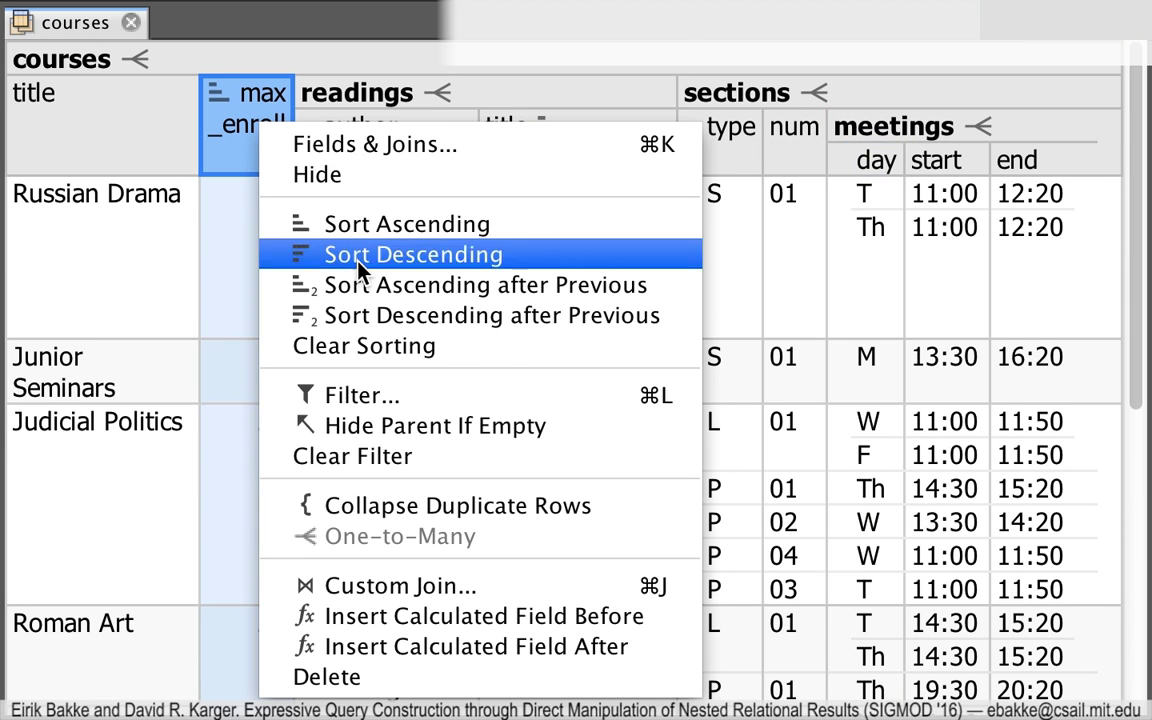
left_click(366, 345)
Step: Hide the max_enroll and readings columns
left_click_drag(374, 88, 221, 121)
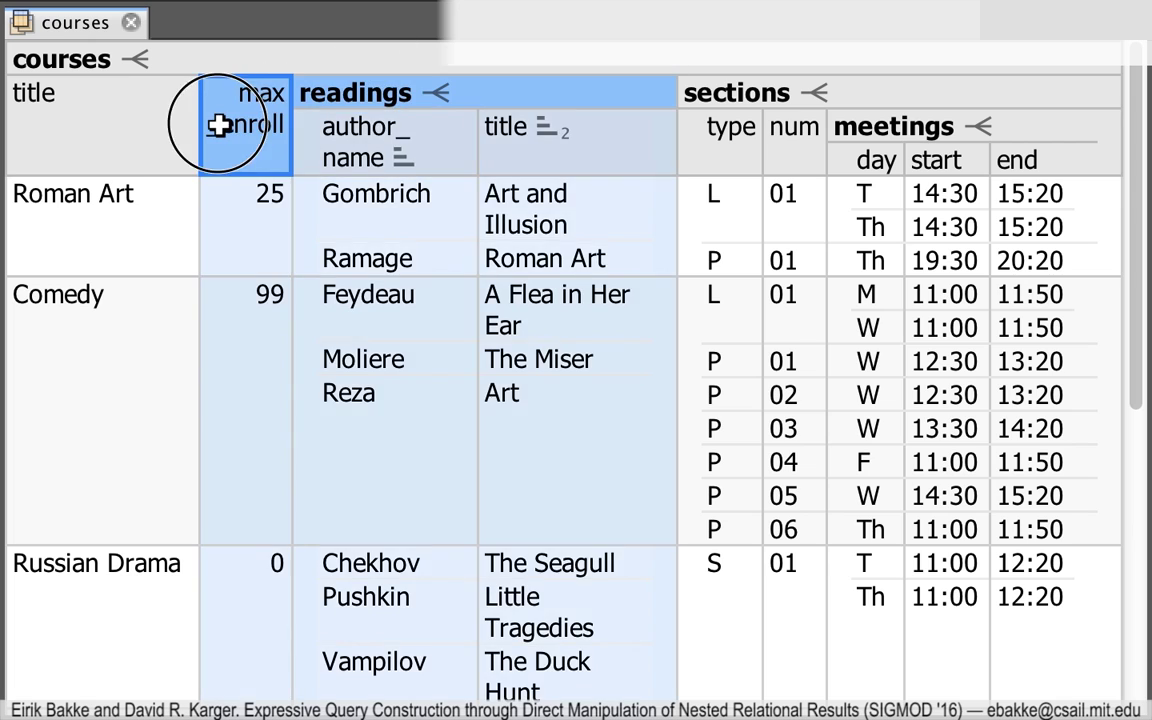
right_click(221, 121)
left_click(259, 176)
left_click(282, 354)
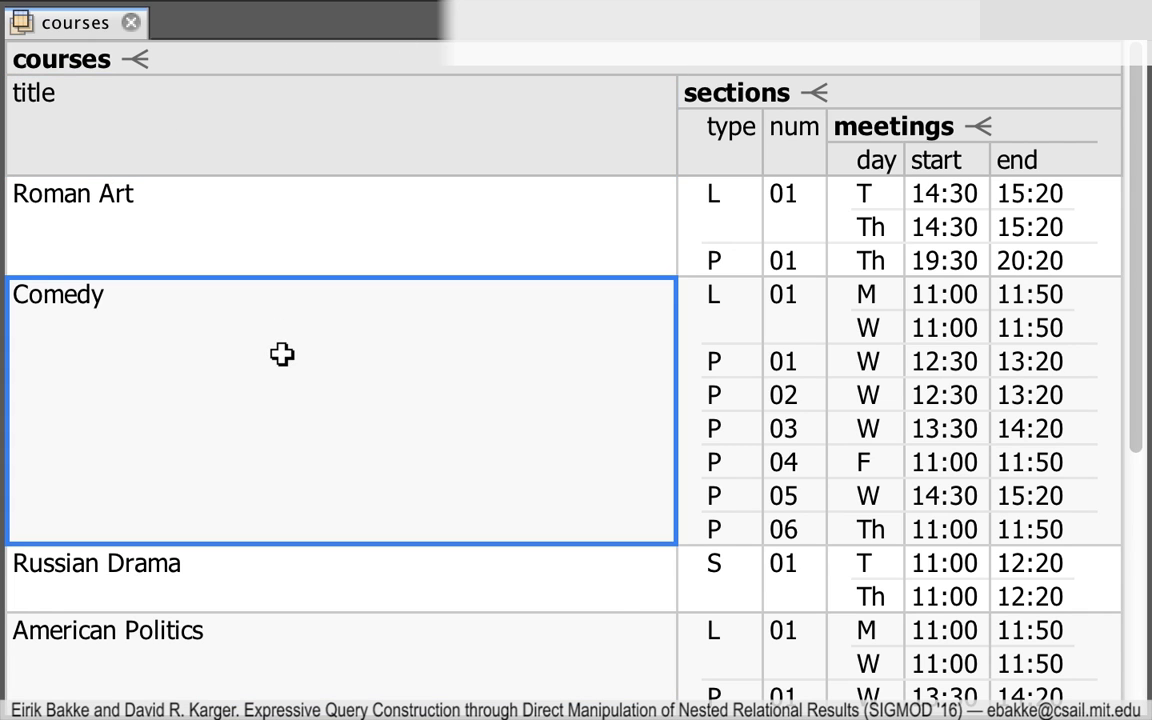
right_click(1000, 355)
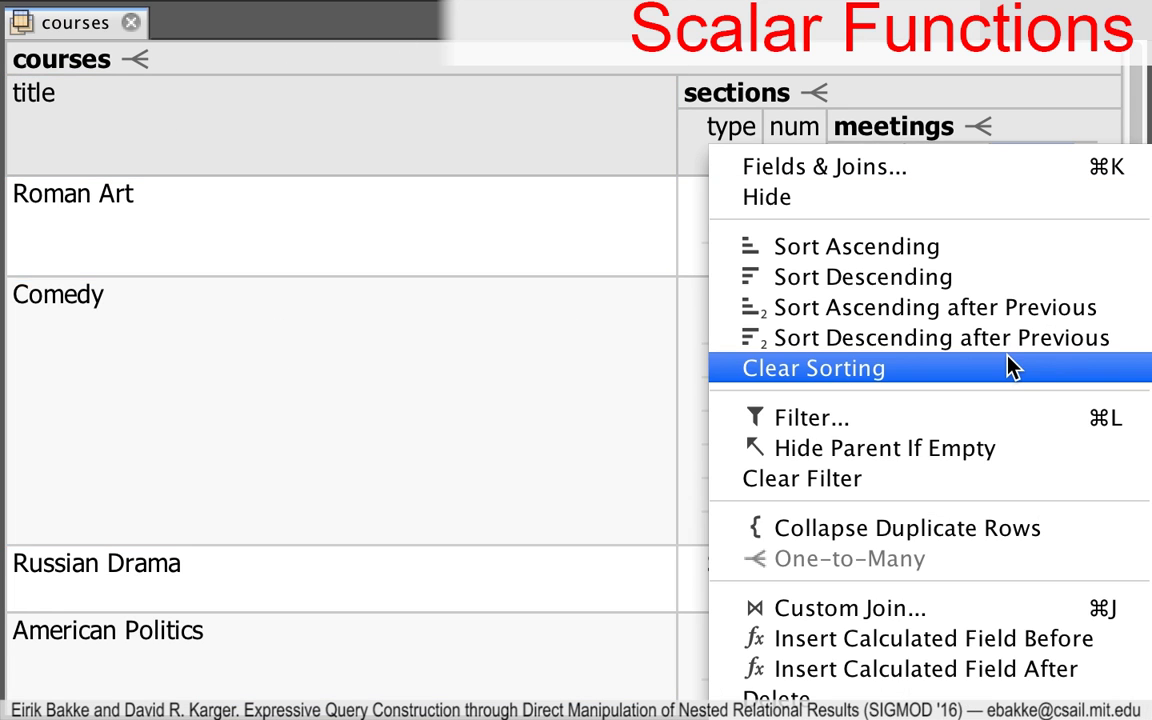
Step: Insert a calculated field 'duration' after end with formula minute([end]-[start])
left_click(957, 668)
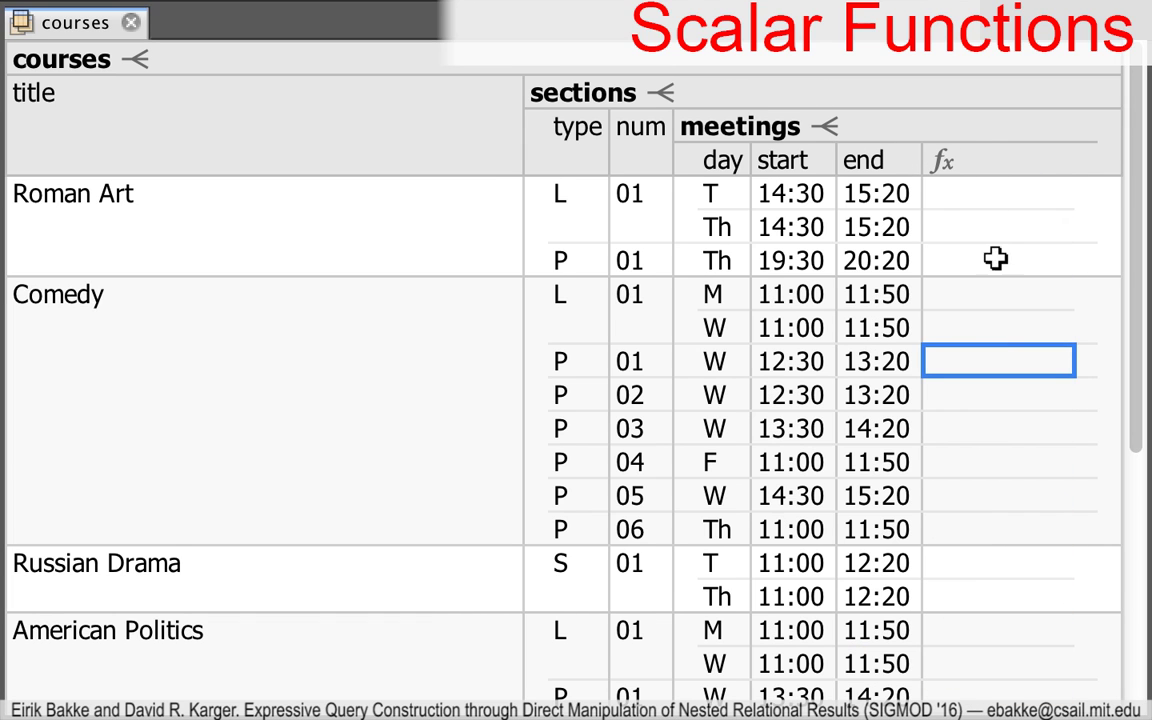
left_click(1000, 163)
type("duration")
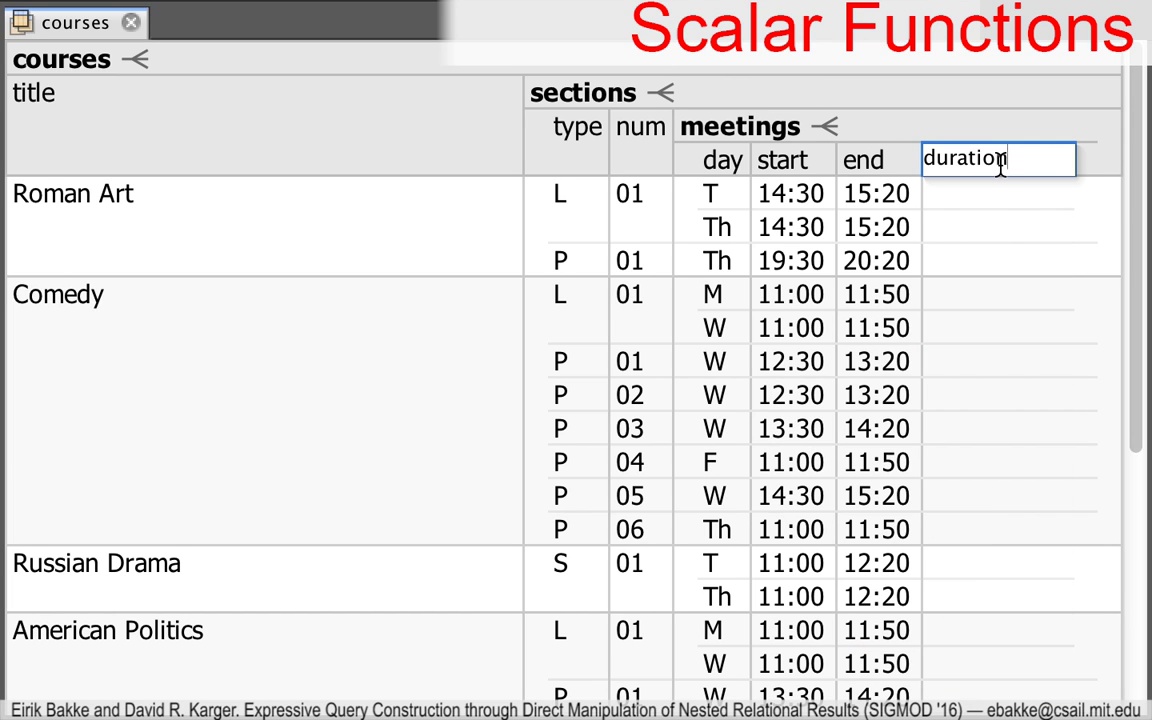
key("Return")
left_click(959, 412)
type("=minute(")
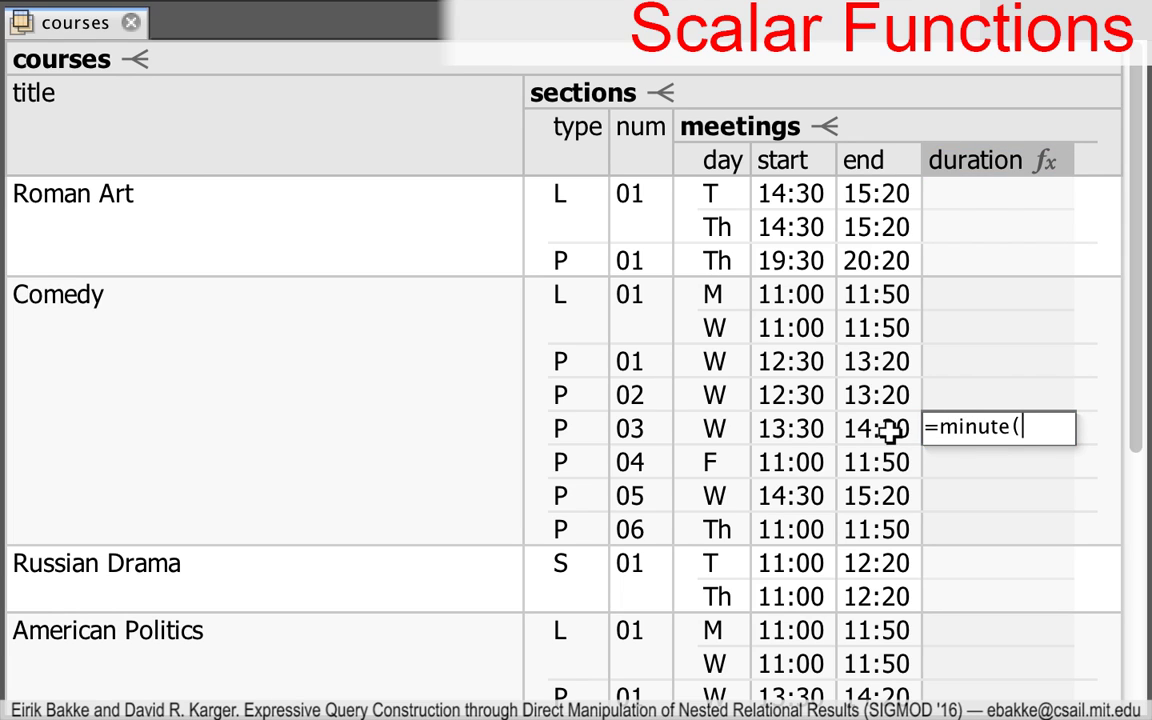
left_click(884, 429)
type("-")
left_click(818, 428)
type(")")
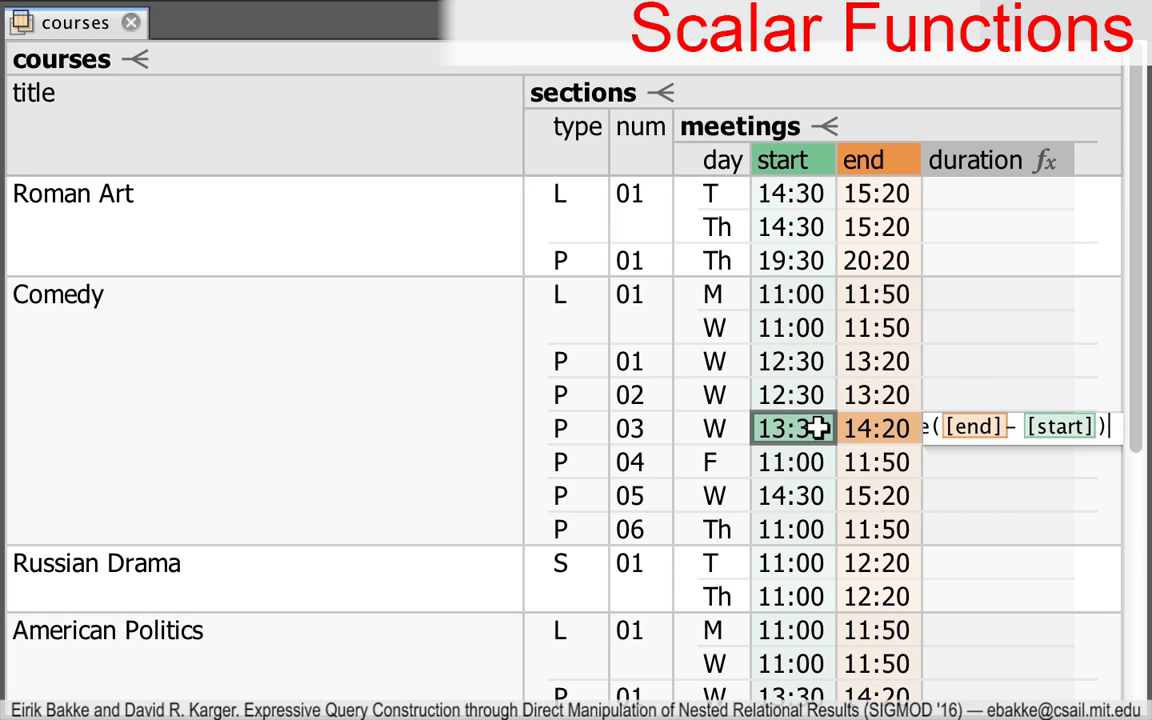
key("Return")
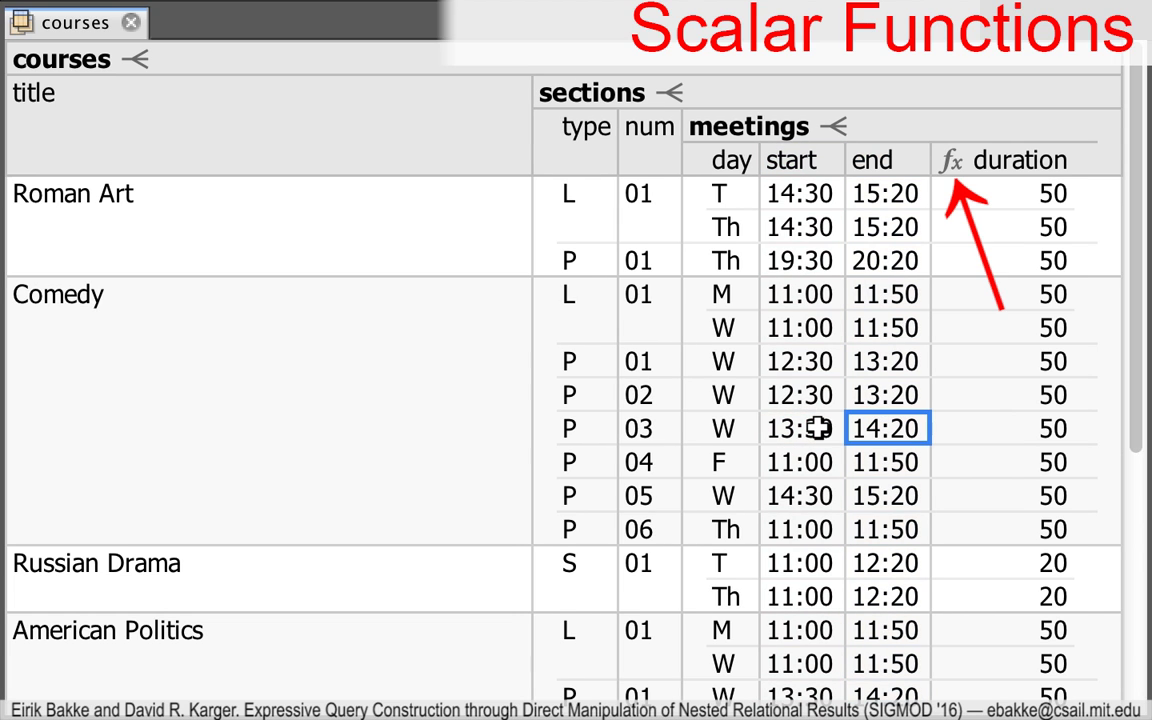
Step: Review the duration formula without changes and zoom in on the table
double_click(1000, 334)
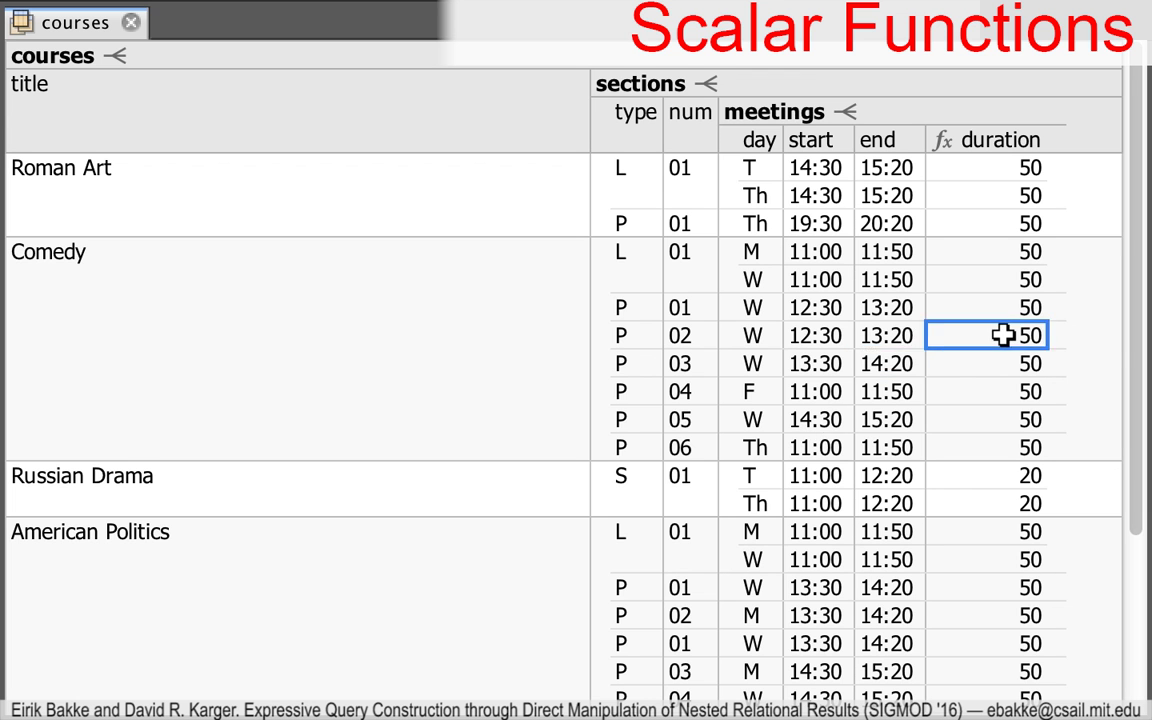
key("Escape")
left_click(378, 343)
key("super+plus")
right_click(280, 457)
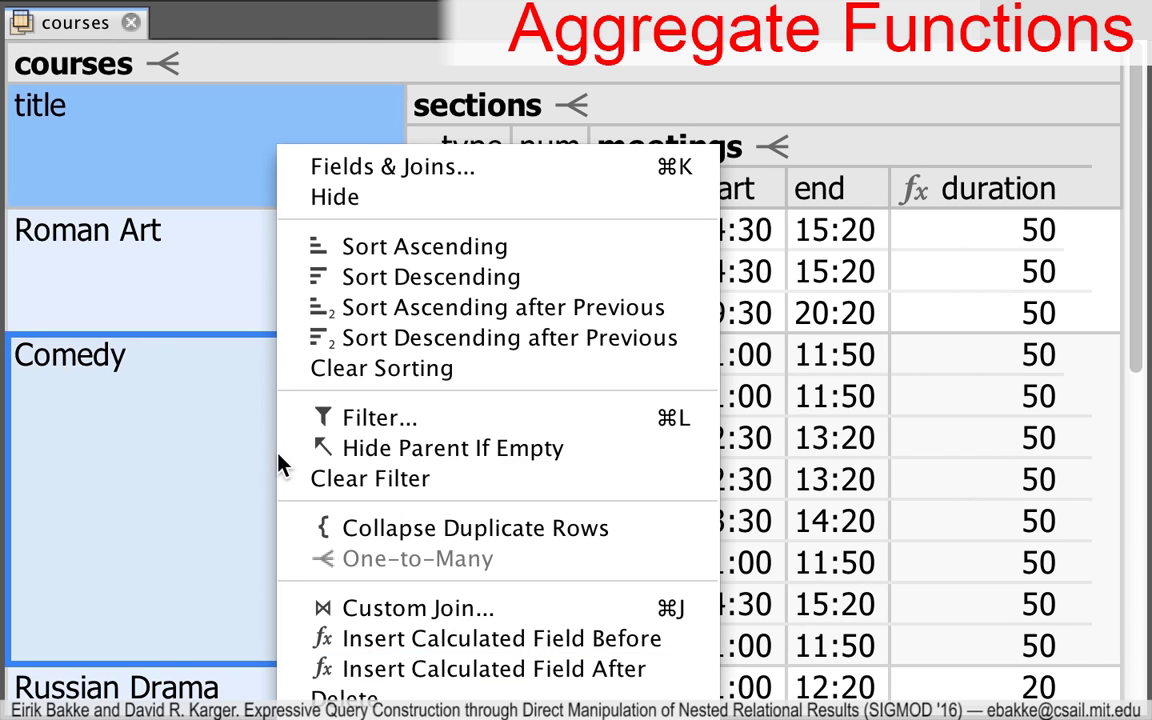
Step: Add a calculated field after course title with formula =sum([duration])
left_click(382, 672)
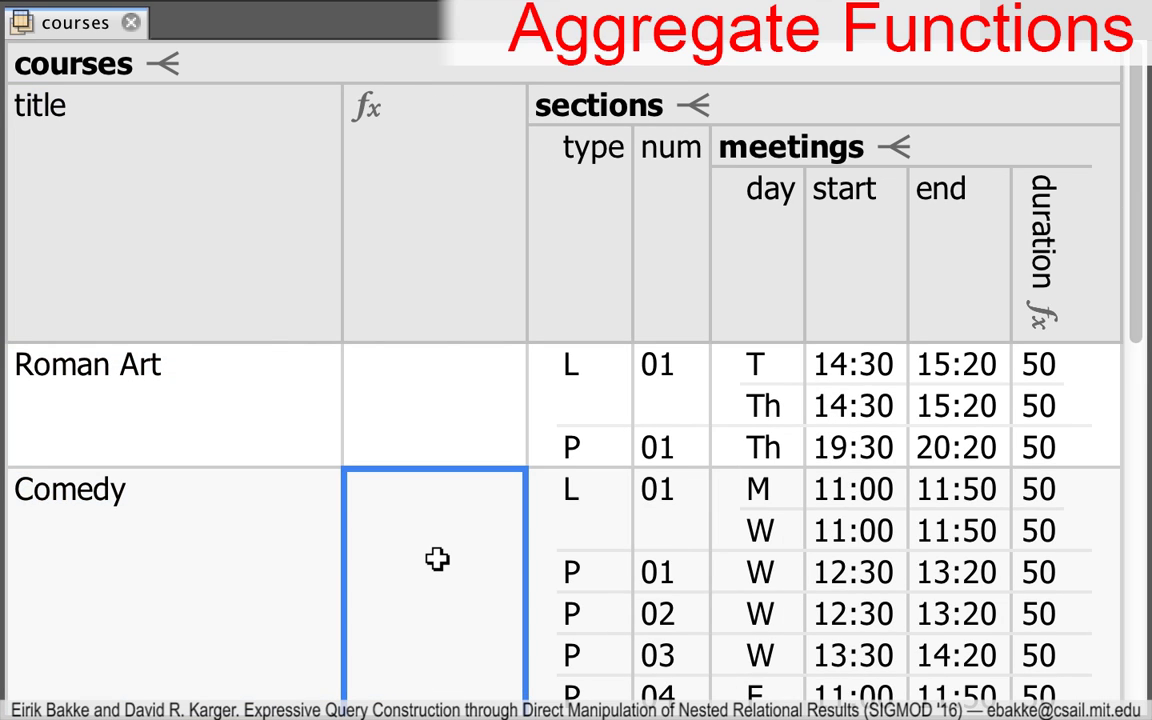
type("=sum(")
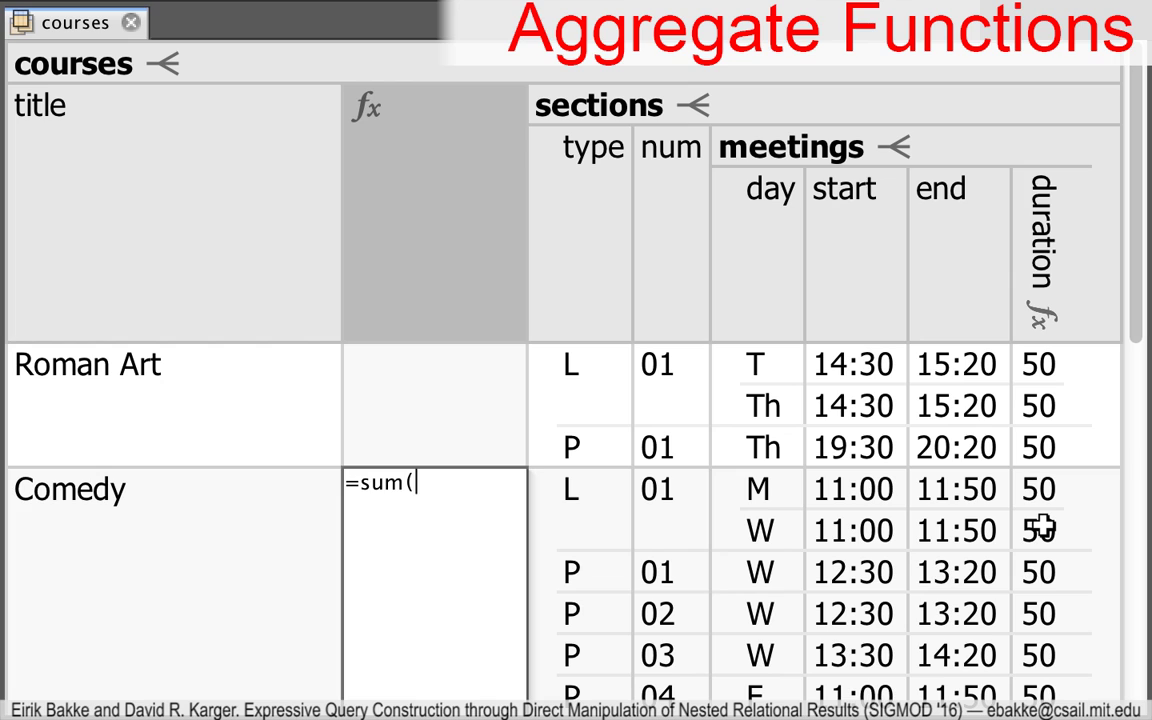
left_click(1042, 528)
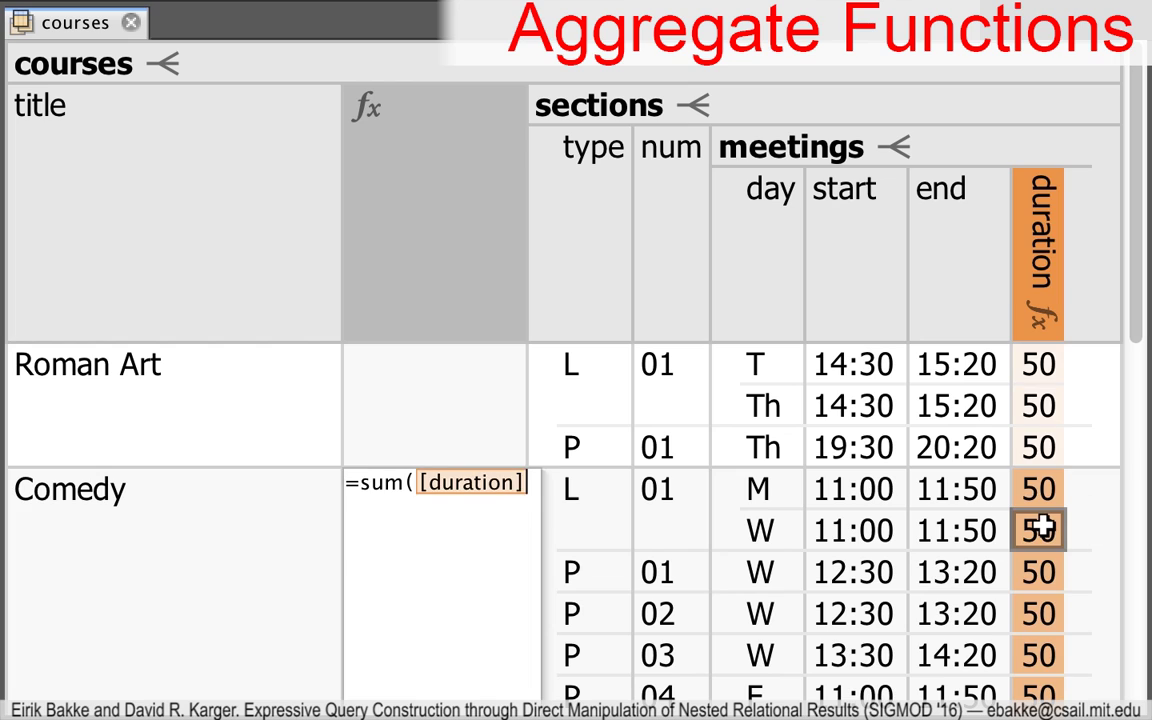
type(")")
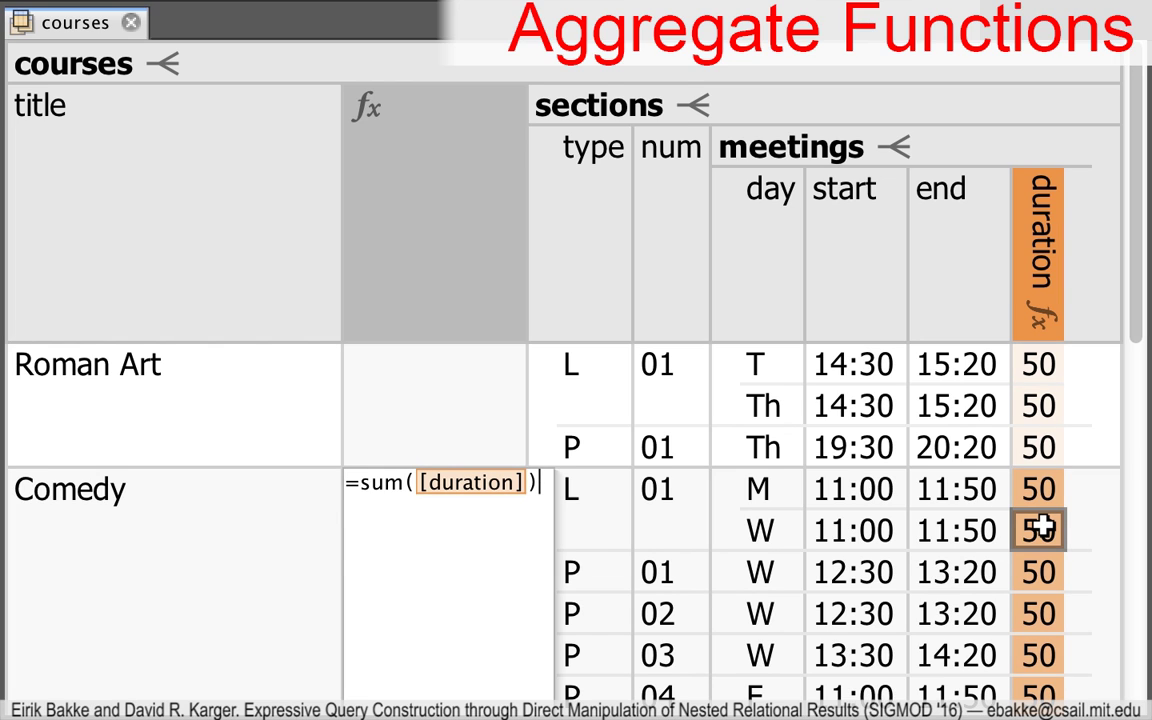
key("Return")
Step: Rename the new calculated column to 'total duration'
left_click(356, 170)
type("tot")
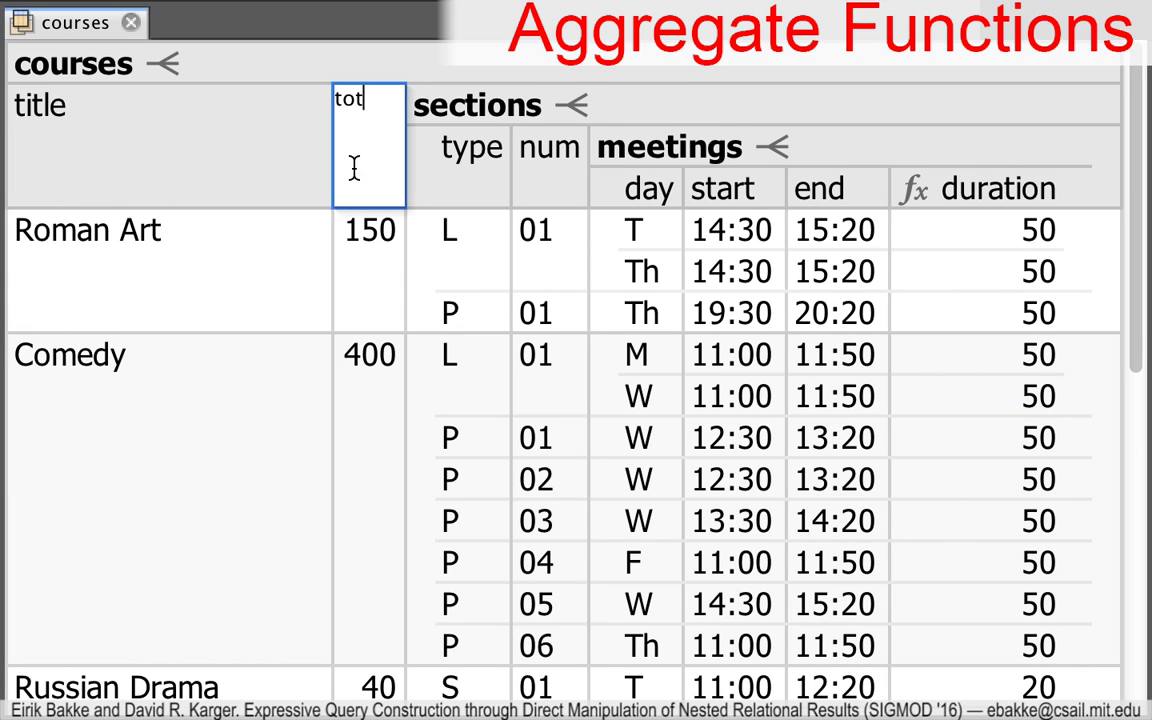
type("al duration")
key("Return")
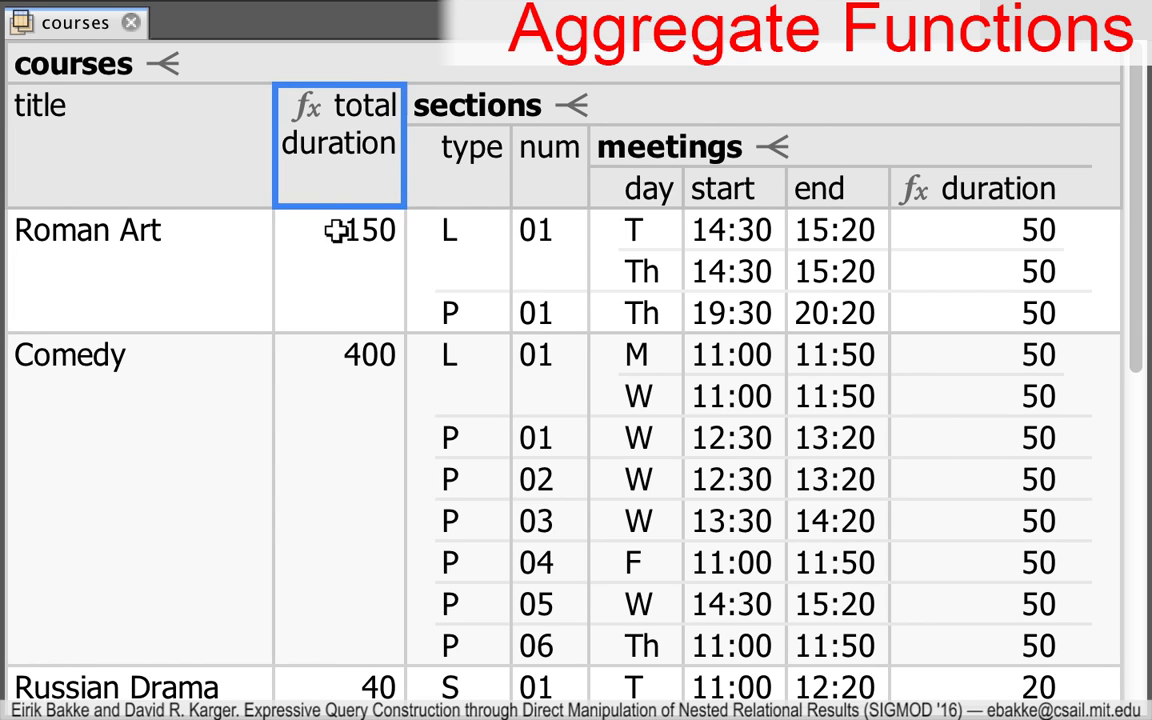
left_click(193, 520)
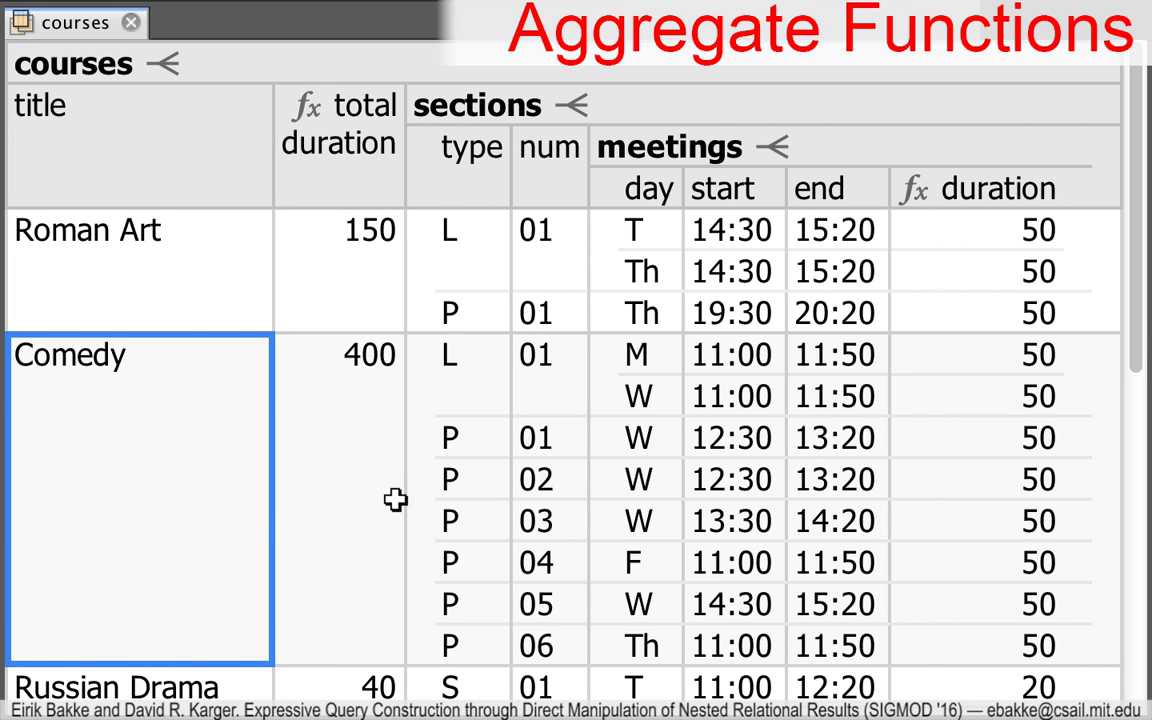
right_click(470, 472)
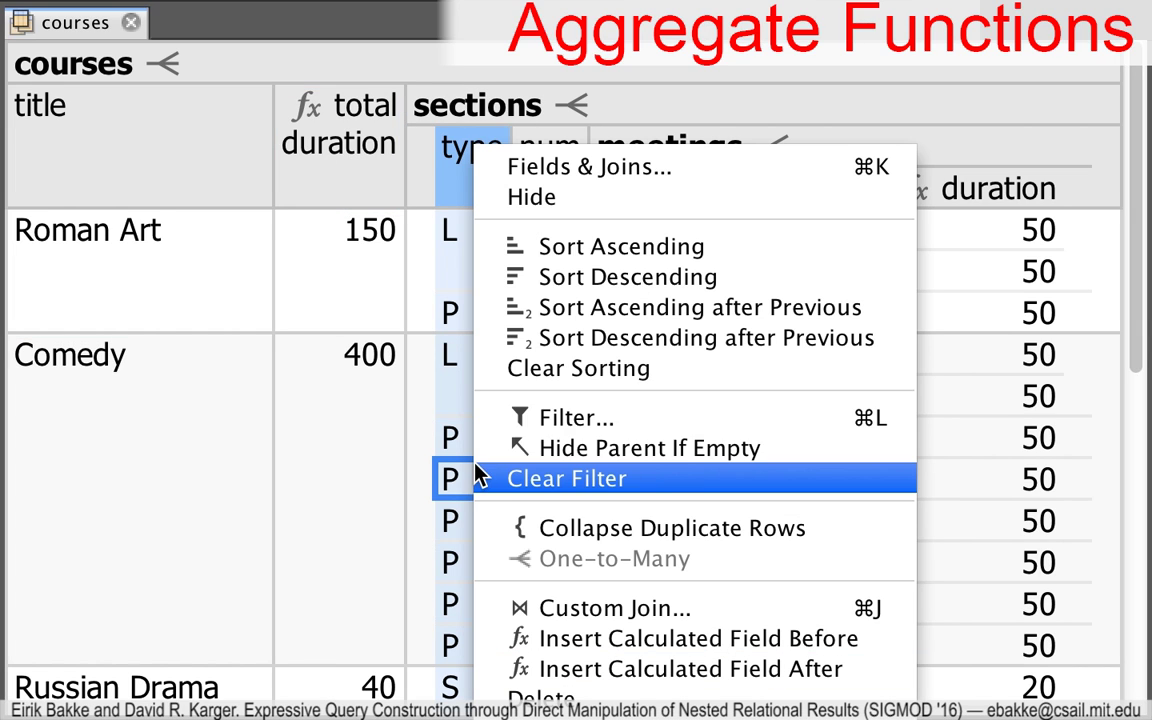
Step: Filter section types to P only
left_click(575, 418)
left_click(568, 472)
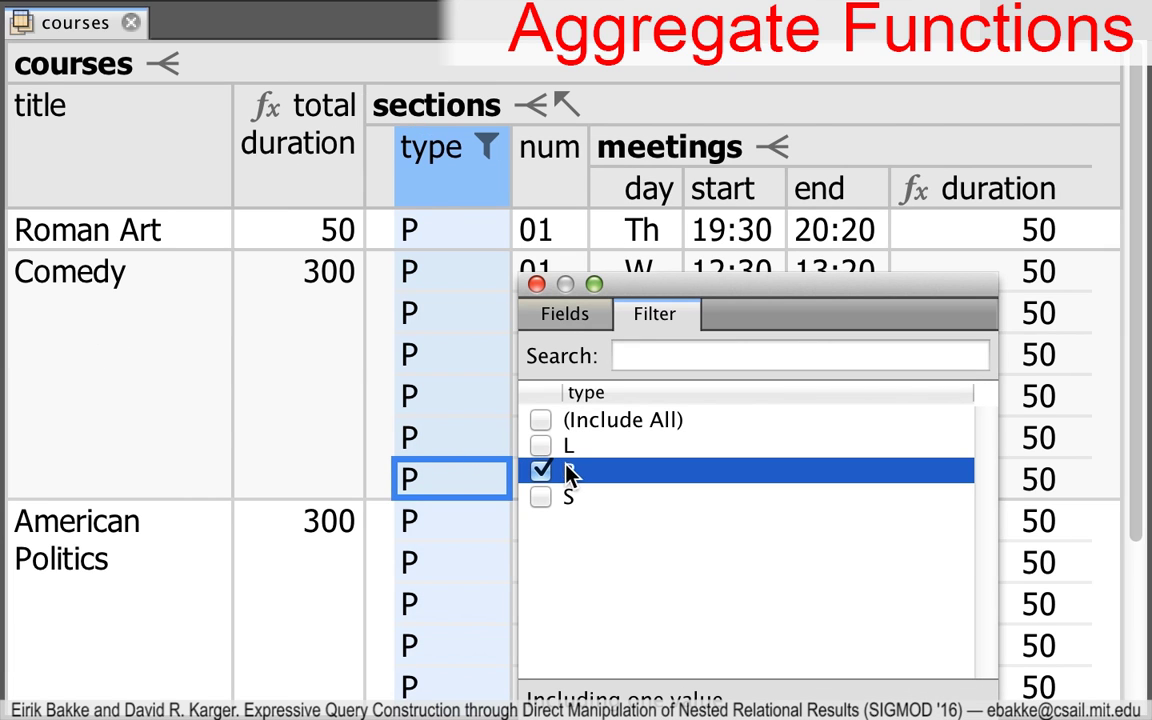
left_click(220, 425)
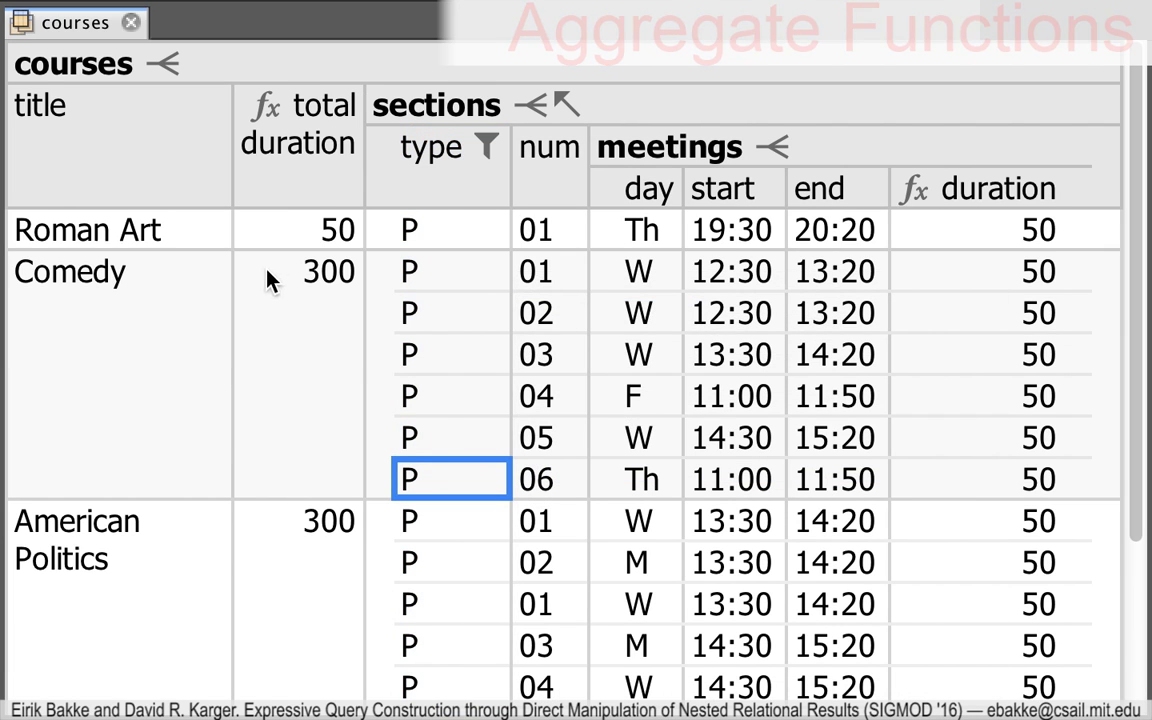
Step: Hide the total duration, meetings and num columns
right_click(320, 155)
left_click(344, 196)
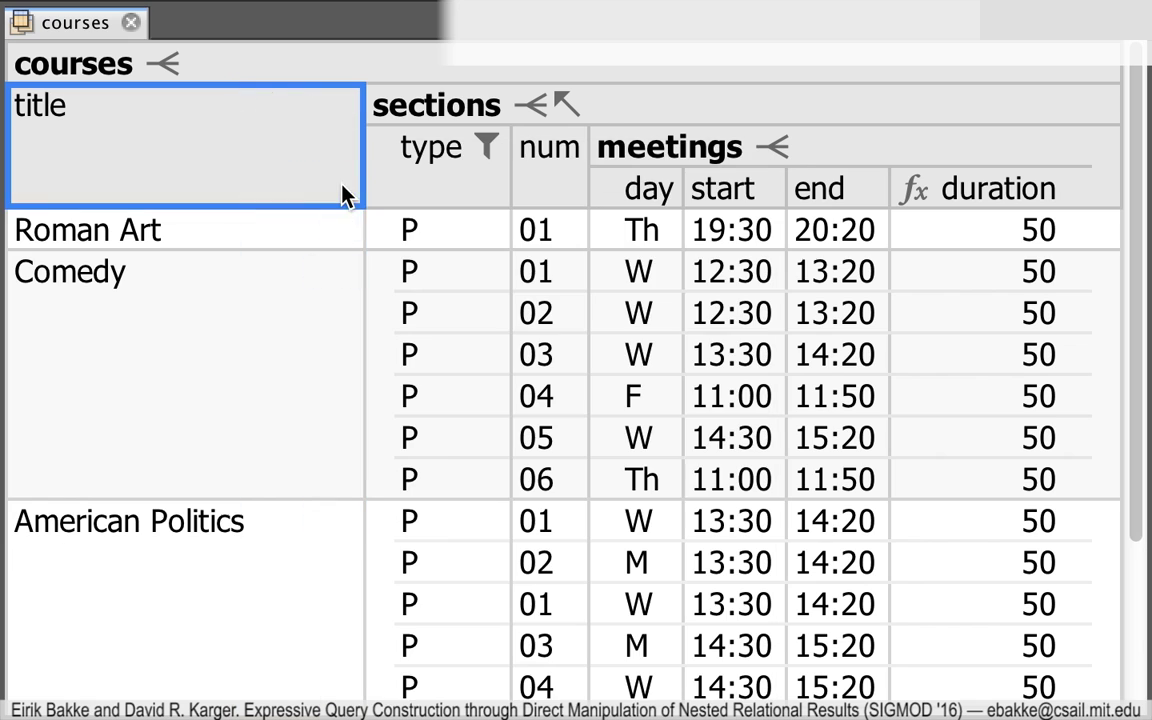
right_click(668, 155)
left_click(706, 194)
right_click(1040, 322)
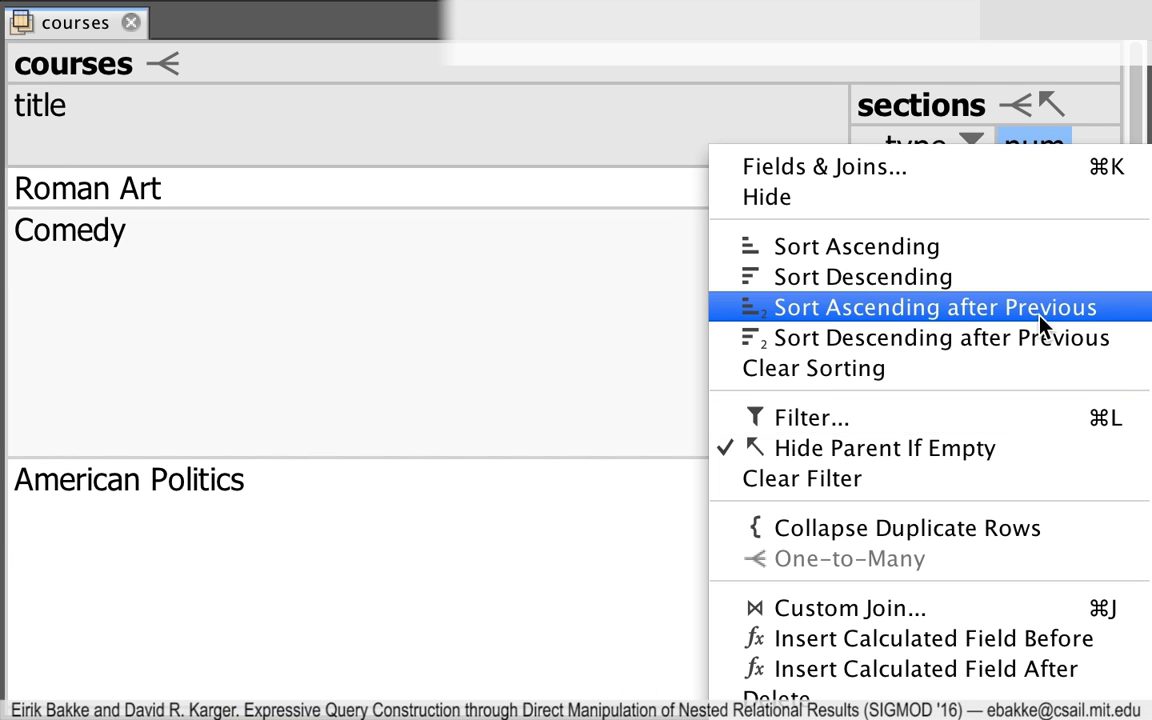
left_click(946, 195)
Step: Widen the section type filter to include both L and P
right_click(933, 360)
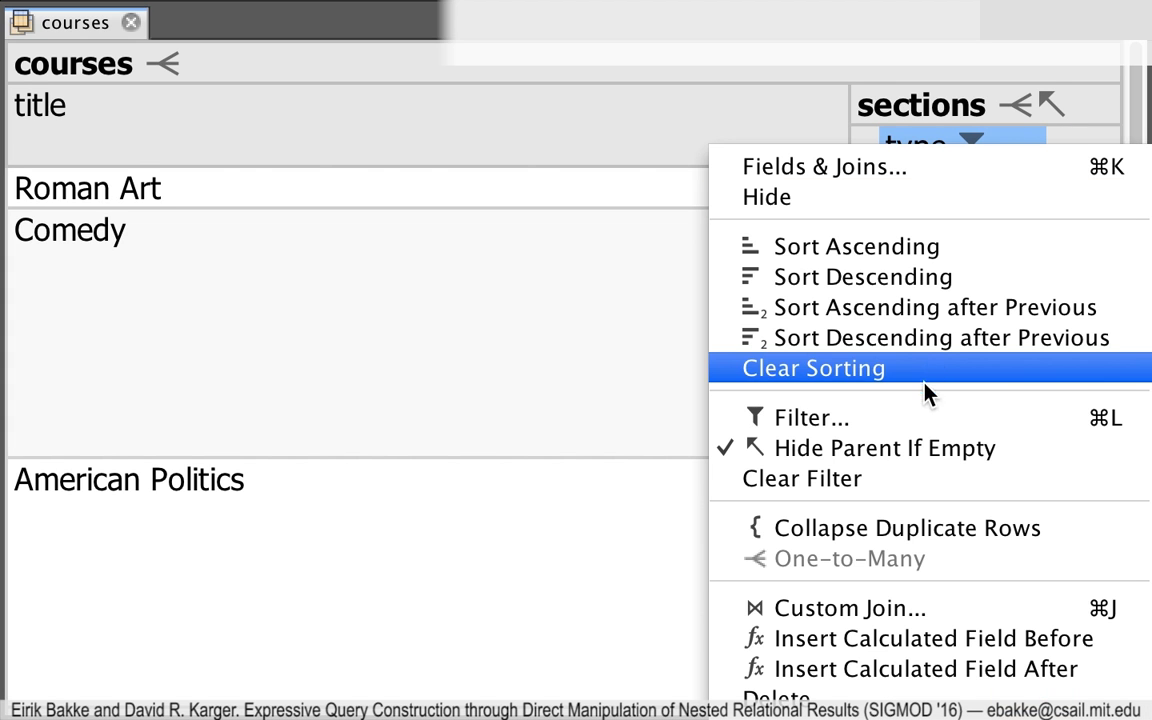
left_click(915, 424)
left_click(738, 432)
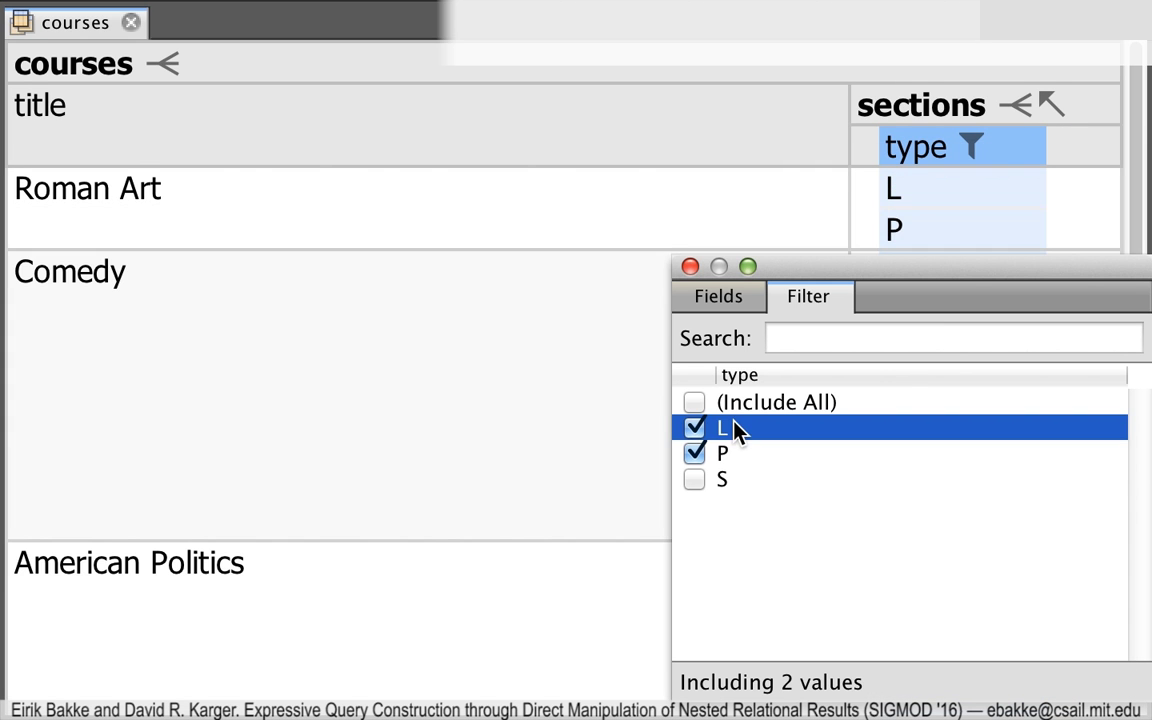
left_click(548, 352)
Step: Untick Hide Parent If Empty on sections so courses like Russian Drama still show
right_click(1083, 118)
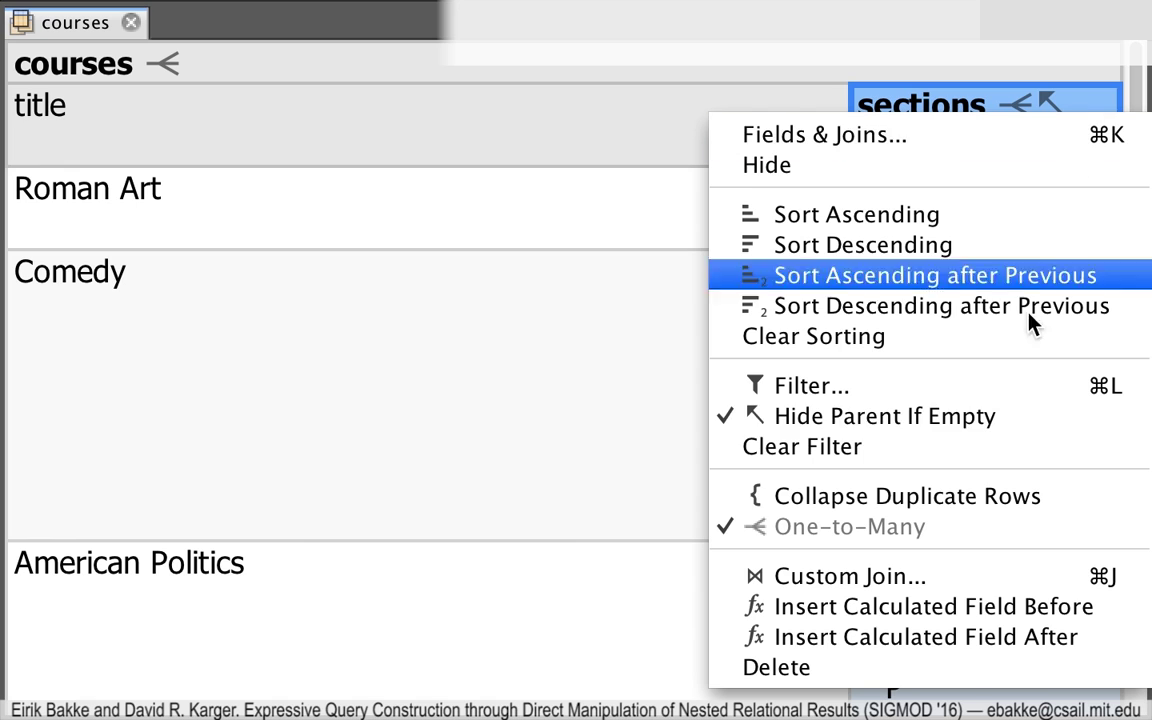
left_click(961, 425)
left_click(735, 396)
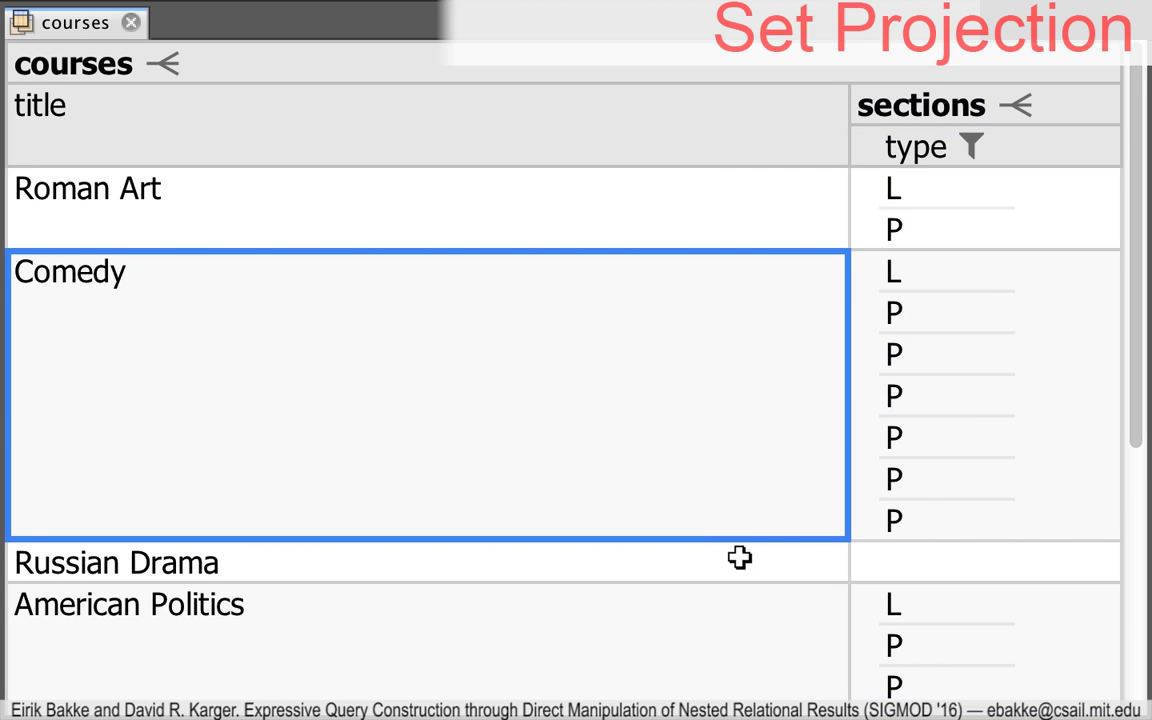
left_click(938, 463)
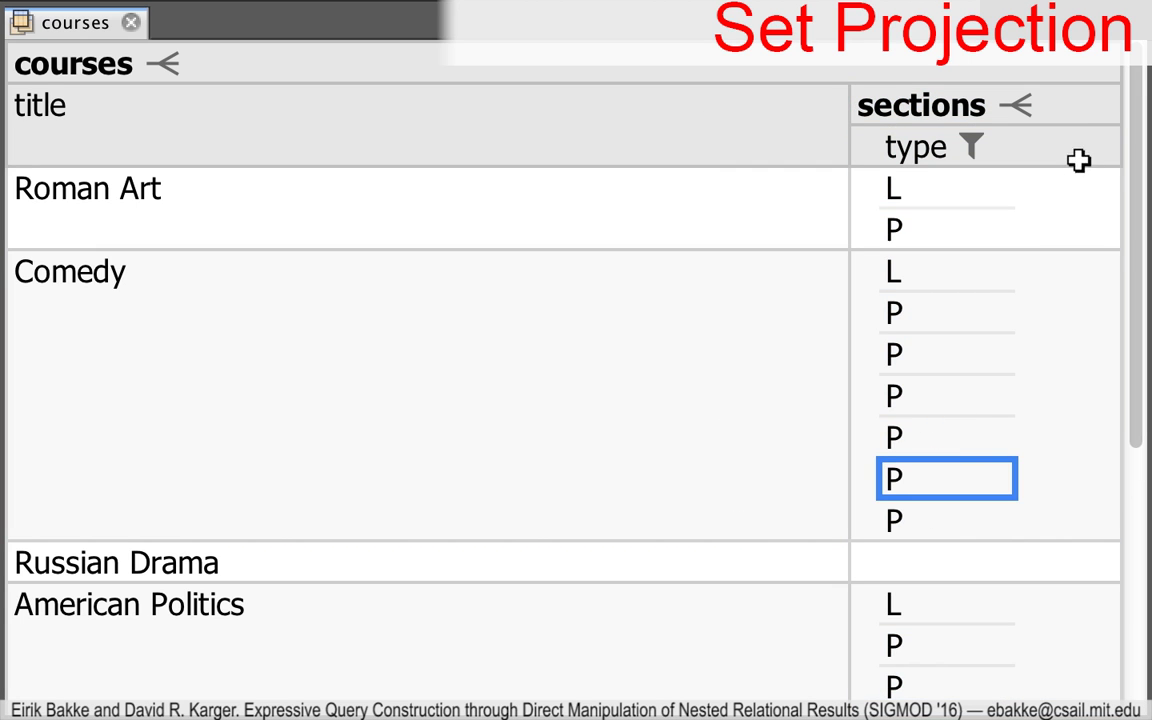
right_click(1080, 106)
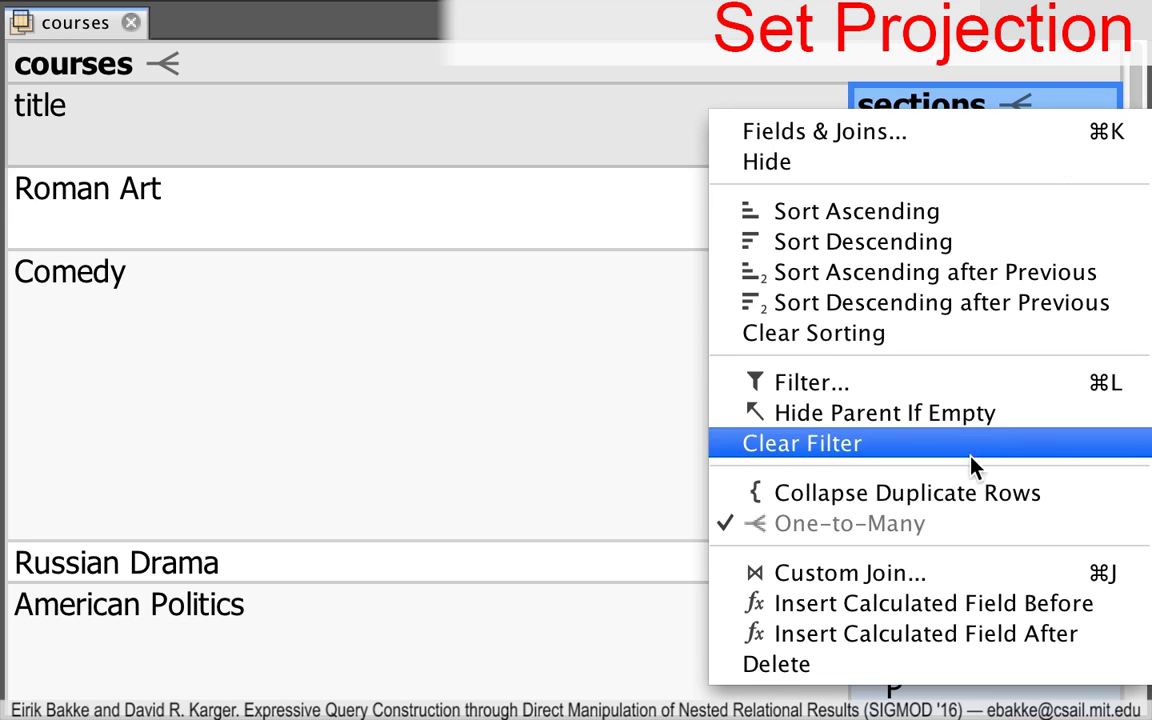
Step: Collapse sections to distinct type rows and add the num field beside type
left_click(970, 493)
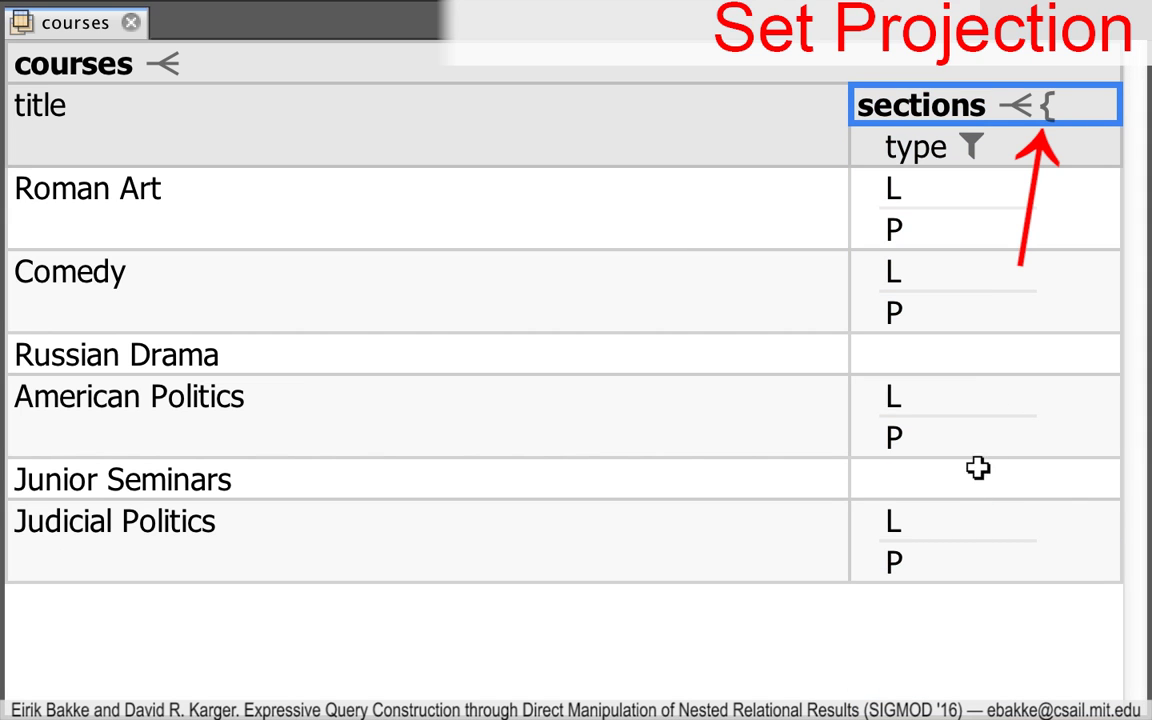
left_click(965, 551)
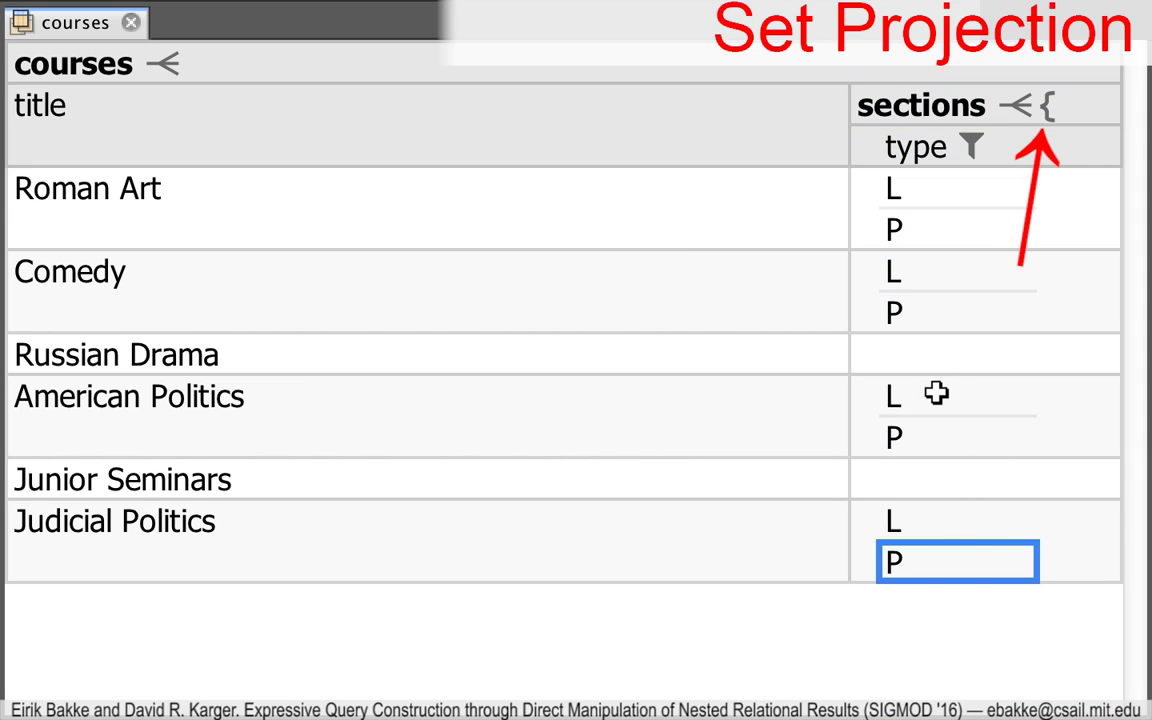
right_click(930, 147)
left_click(866, 180)
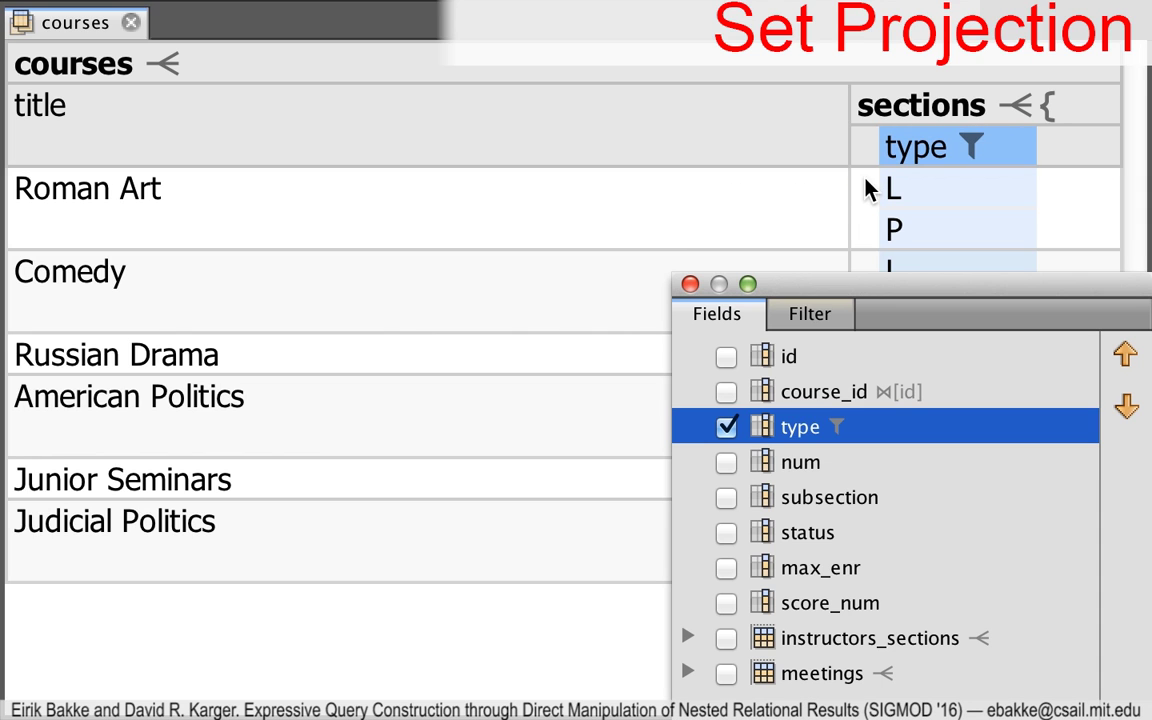
left_click(724, 464)
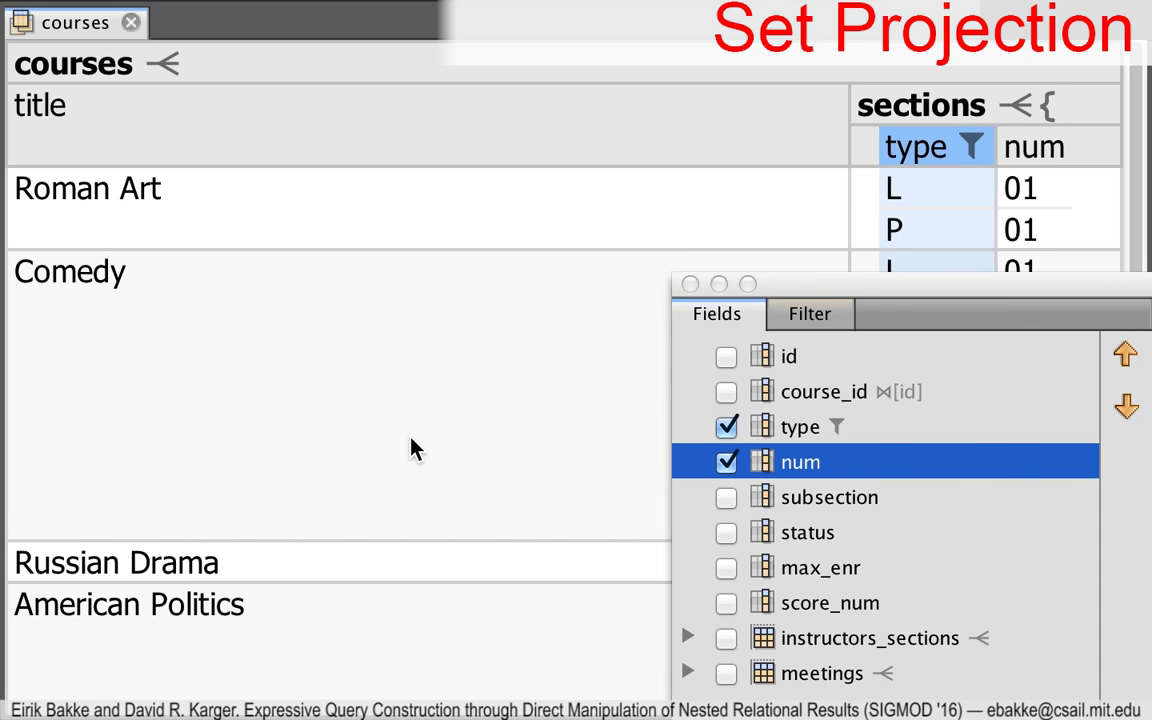
left_click(380, 565)
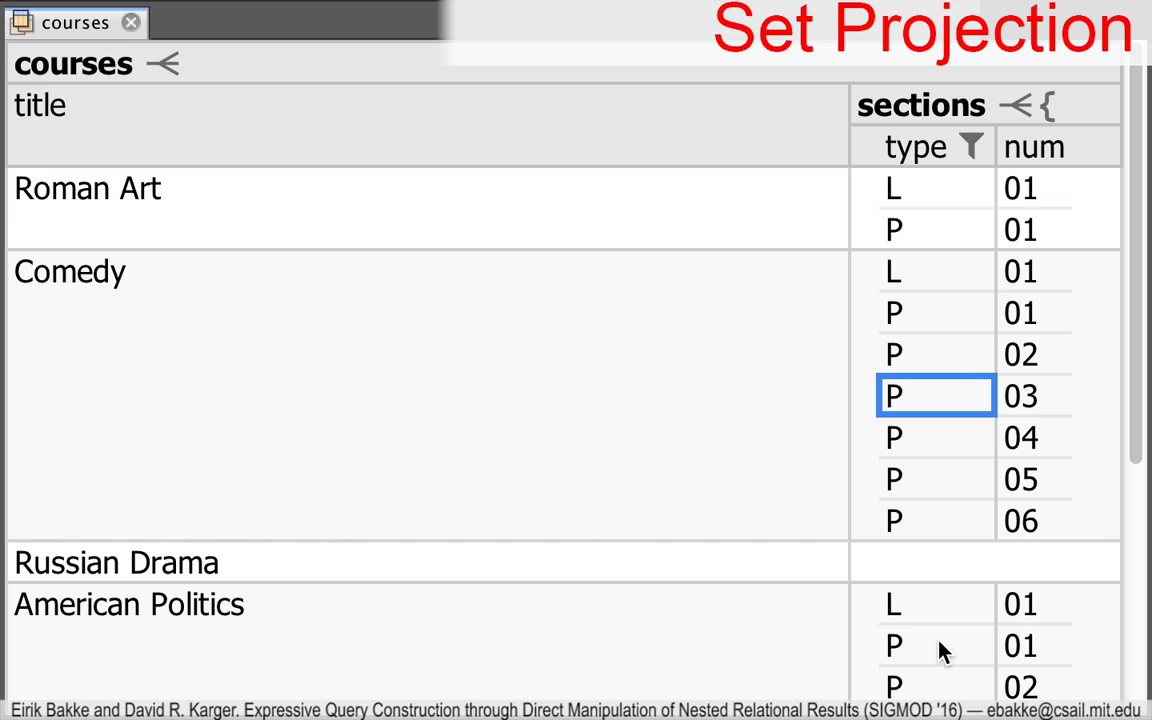
Step: Add a calculated column after the course title column, its formula starting =[type]
left_click(306, 316)
right_click(306, 316)
left_click(391, 672)
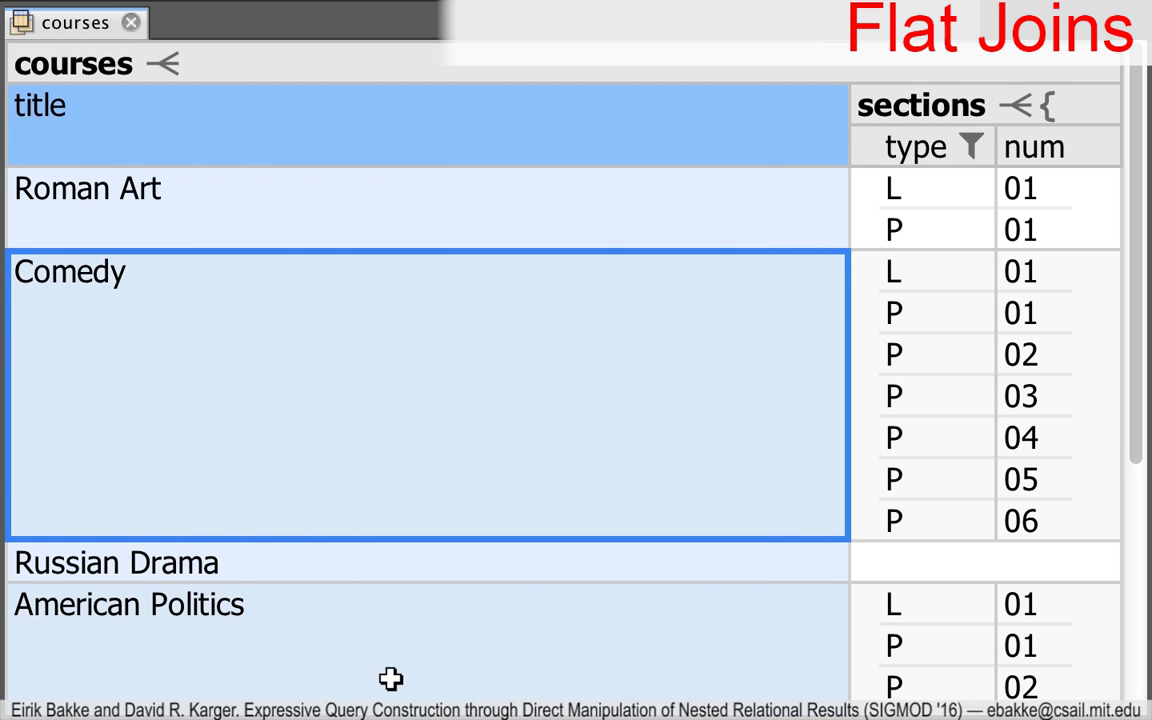
double_click(760, 386)
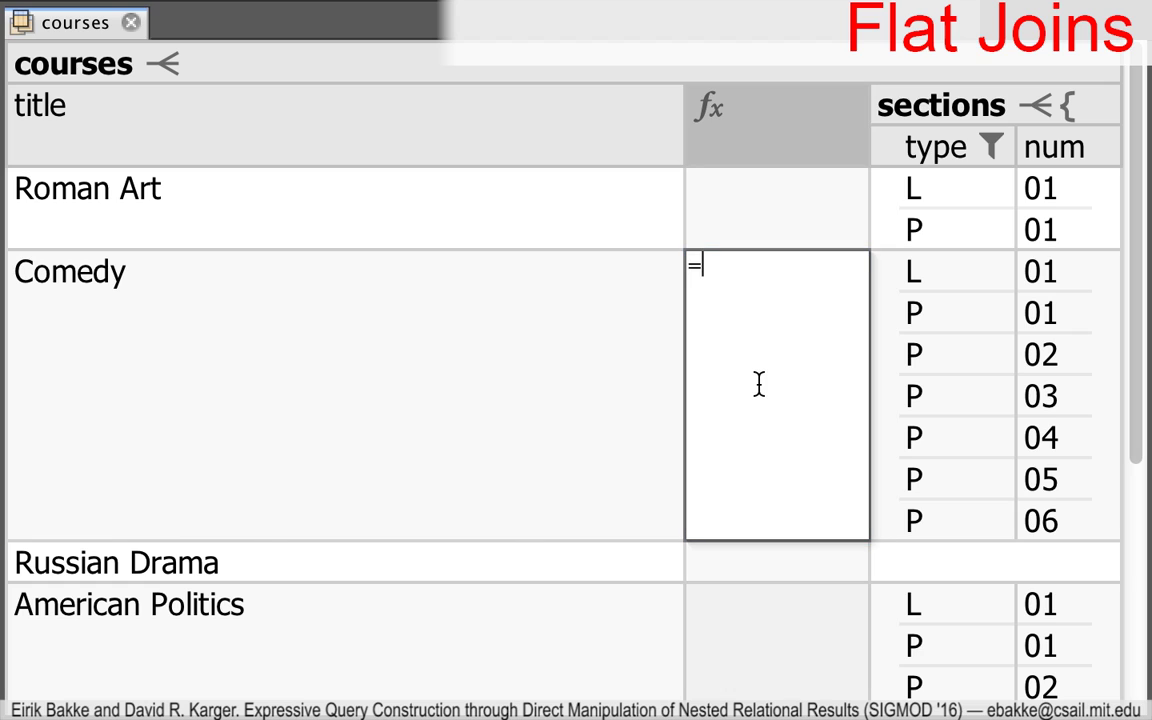
left_click(948, 354)
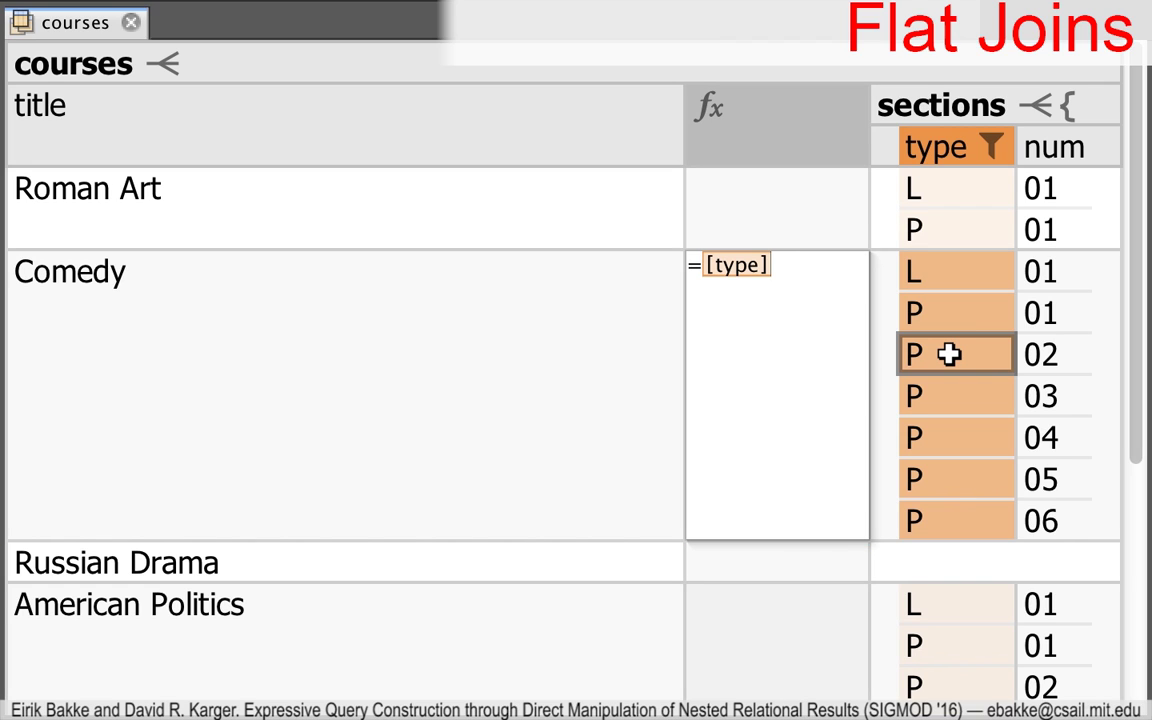